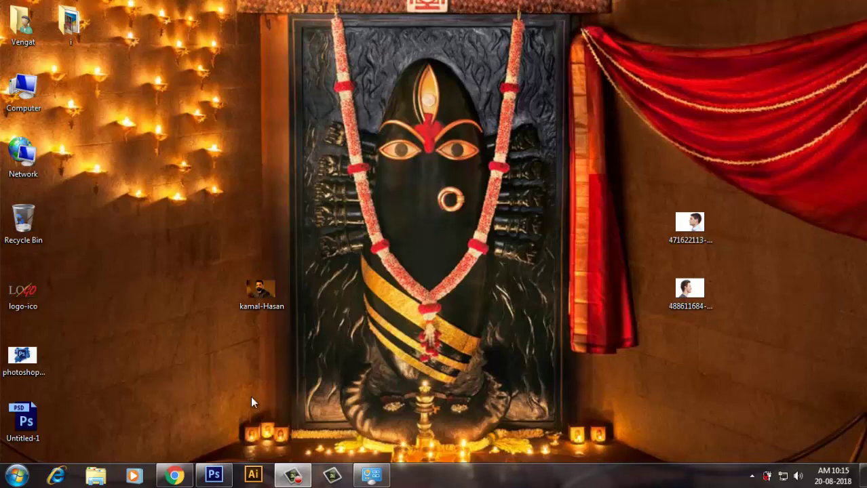
# Switch to Photoshop, open kamal-Hasan.jpg from the Desktop, and convert its locked Background into a regular layer
pyautogui.click(215, 477)
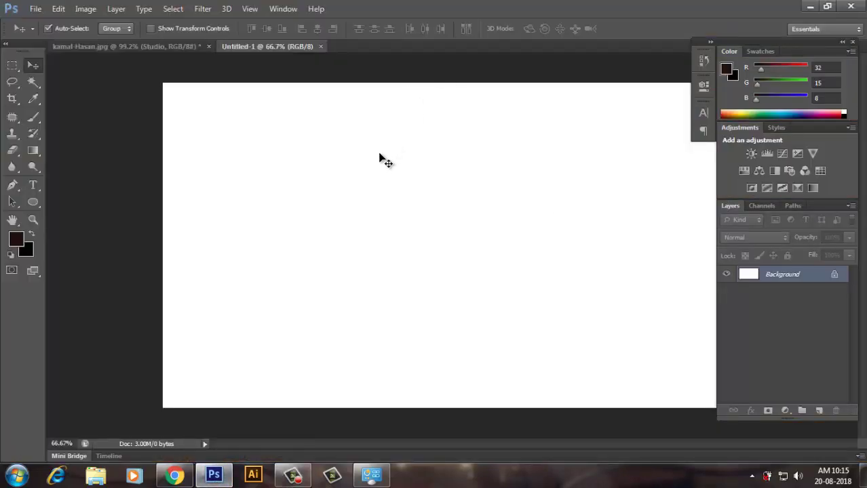
pyautogui.hotkey('ctrl', 'o')
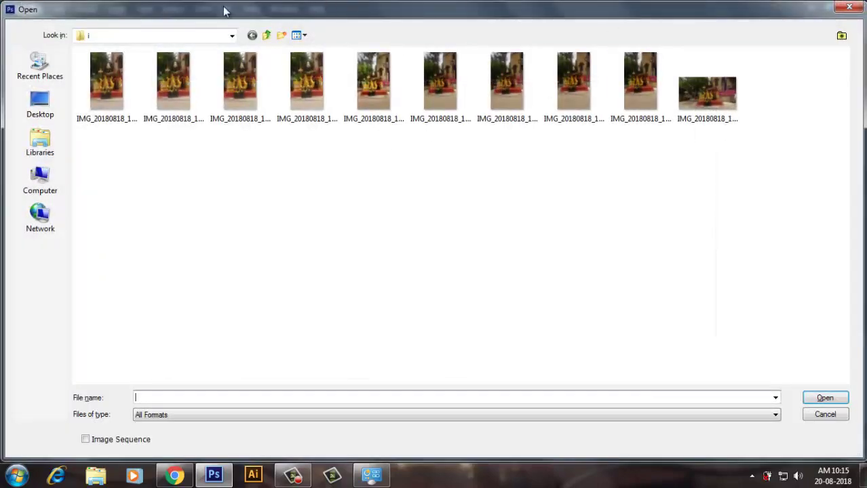
pyautogui.click(40, 100)
pyautogui.doubleClick(513, 99)
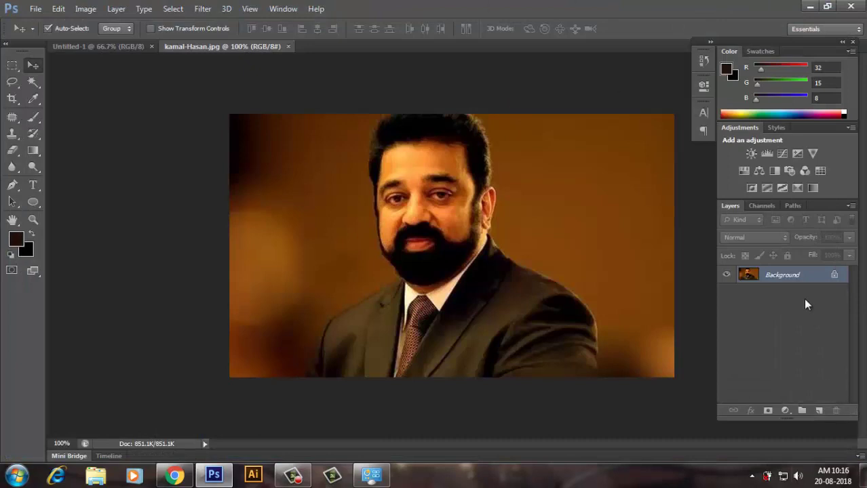
pyautogui.keyDown('alt'); pyautogui.doubleClick(802, 282); pyautogui.keyUp('alt')
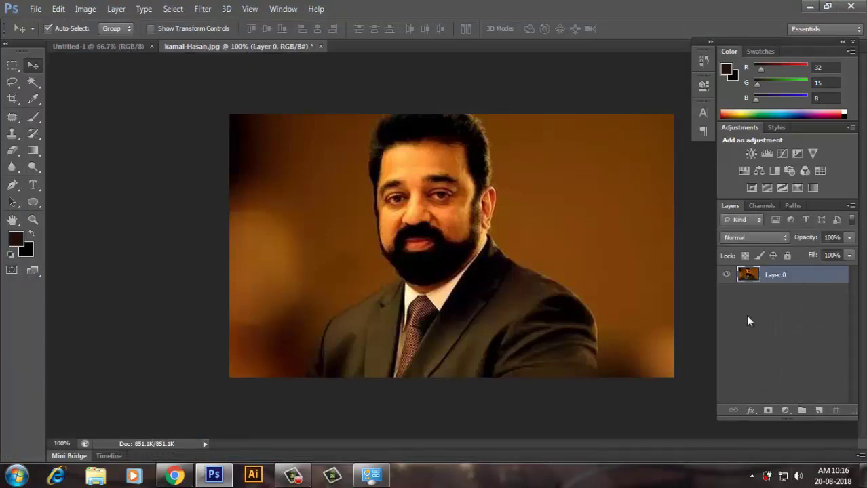
# Copy a circular Elliptical Marquee selection around the man's head to a new layer and hide the original photo layer
pyautogui.click(12, 66)
pyautogui.moveTo(11, 66); pyautogui.dragTo(31, 73)
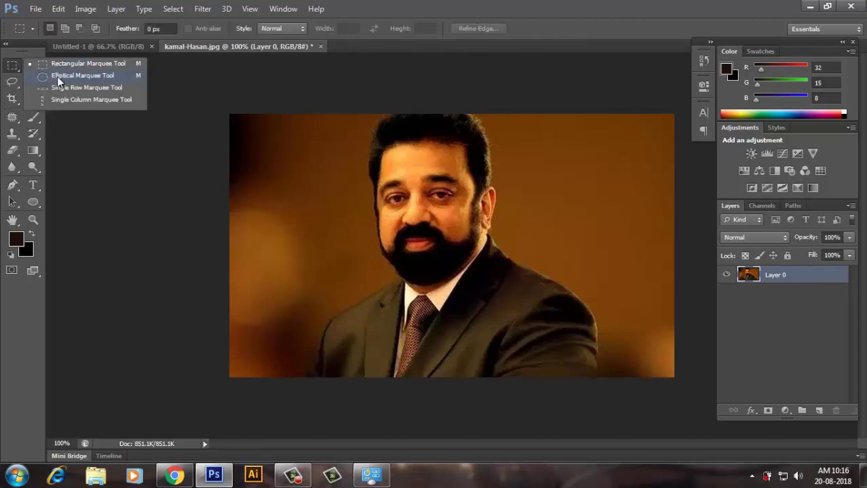
pyautogui.click(59, 76)
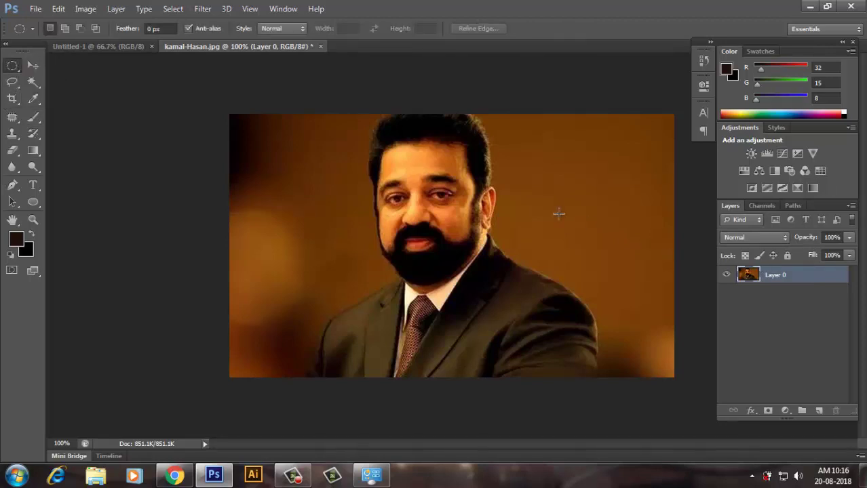
pyautogui.moveTo(424, 179); pyautogui.dragTo(508, 271)
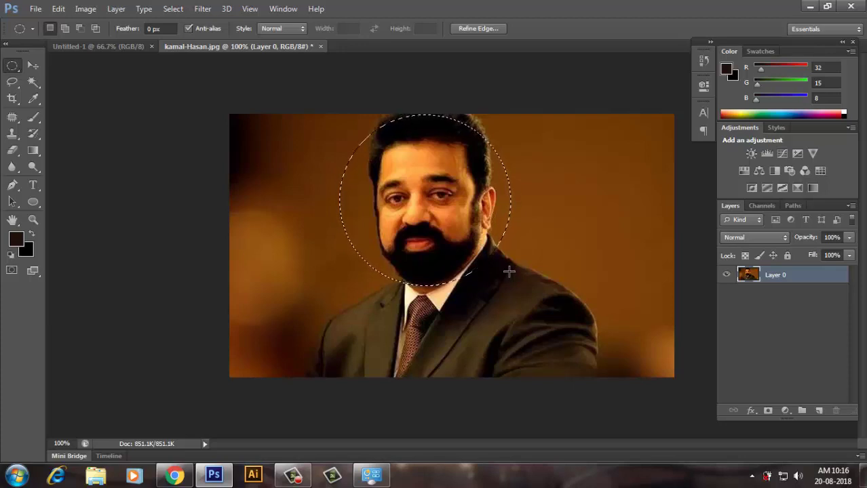
pyautogui.hotkey('ctrl', 'j')
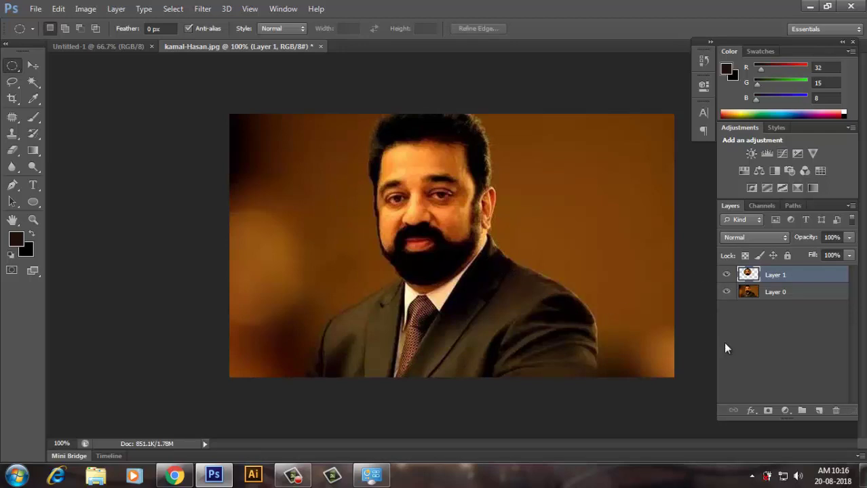
pyautogui.click(725, 292)
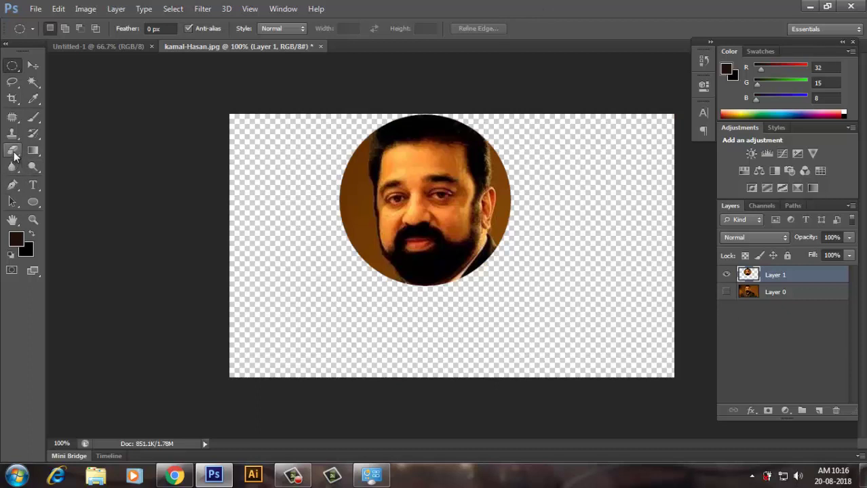
# Delete the brown background on both sides of the head using the Magic Wand at tolerance 32, and clear the selection
pyautogui.click(33, 82)
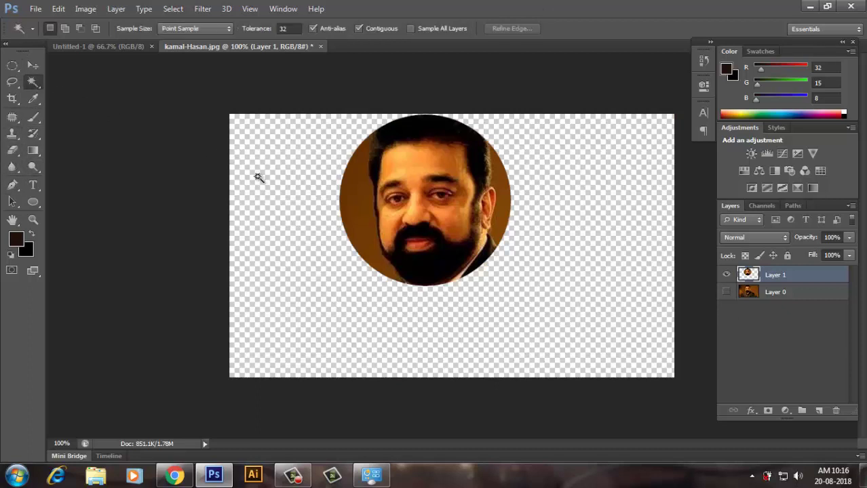
pyautogui.click(358, 212)
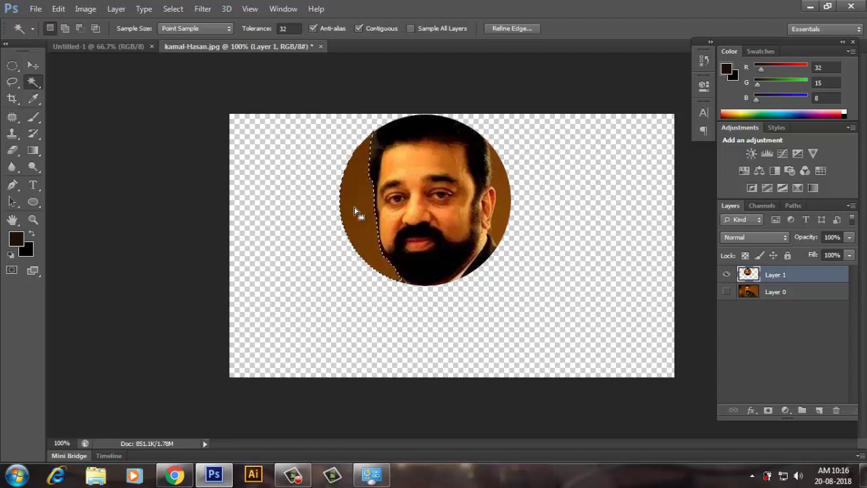
pyautogui.press('Delete')
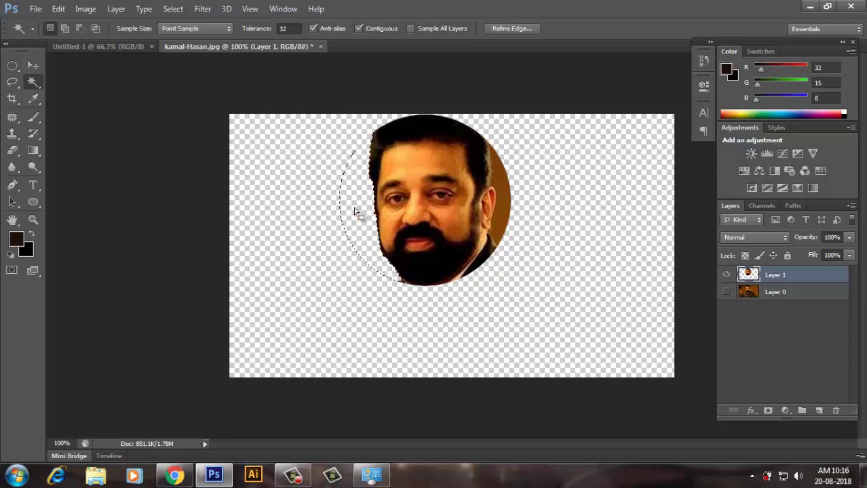
pyautogui.click(502, 223)
pyautogui.press('Delete')
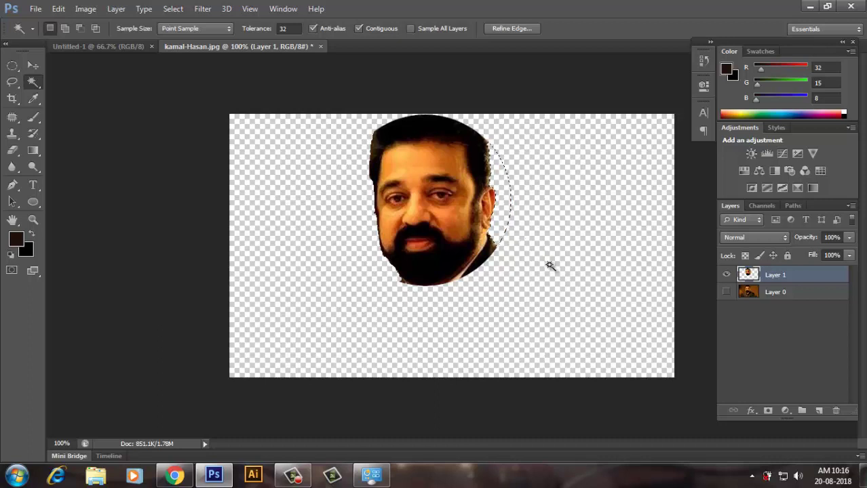
pyautogui.hotkey('ctrl', 'd')
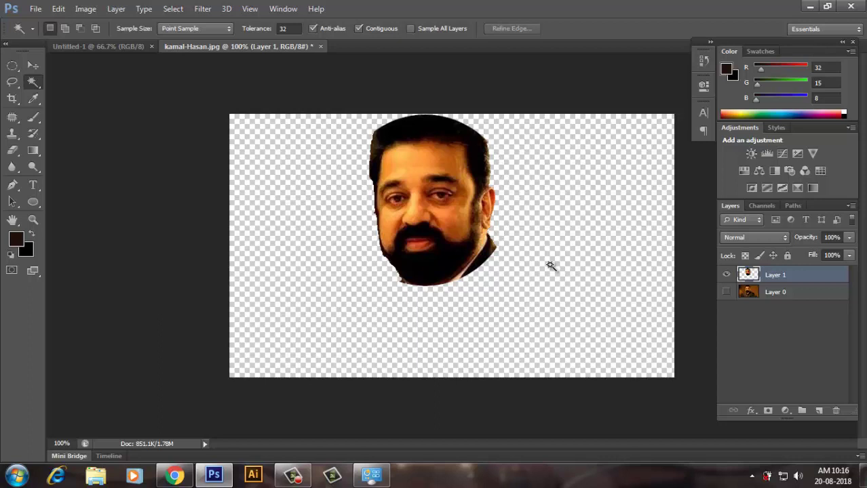
# Move the head cutout down about 30 px so it sits clear of the canvas's upper edge
pyautogui.press('v')
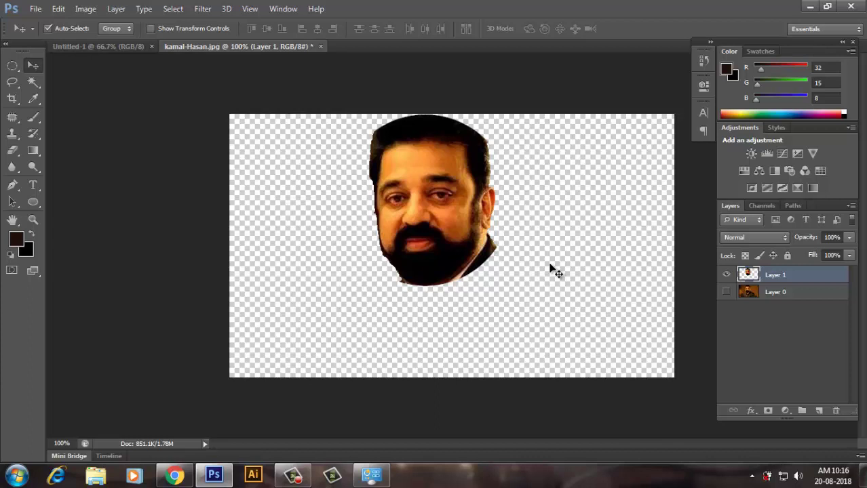
pyautogui.hotkey('shift', 'Down')
pyautogui.hotkey('shift', 'Down')
pyautogui.hotkey('shift', 'Down')
pyautogui.hotkey('shift', 'Down')
pyautogui.hotkey('shift', 'Down')
pyautogui.hotkey('shift', 'Down')
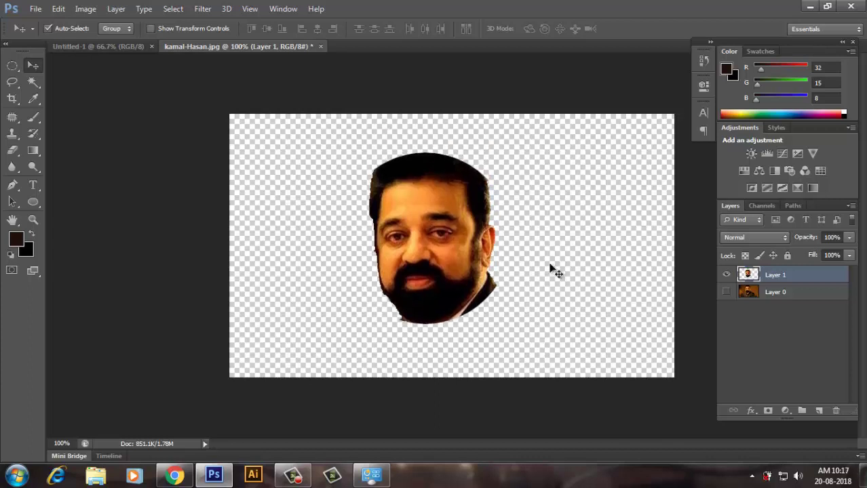
pyautogui.hotkey('shift', 'Up')
pyautogui.hotkey('shift', 'Up')
pyautogui.hotkey('shift', 'Up')
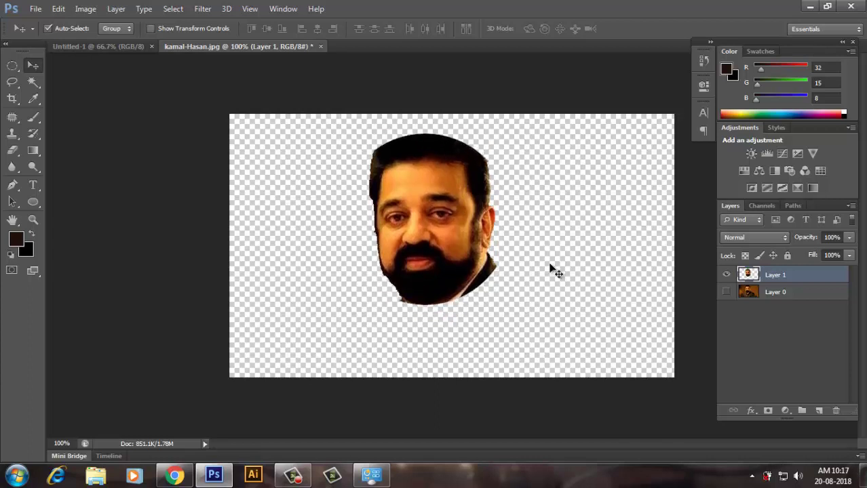
# Apply the Cutout filter to the head with Number of Levels 5, Edge Simplicity 2 and Edge Fidelity 2
pyautogui.click(205, 10)
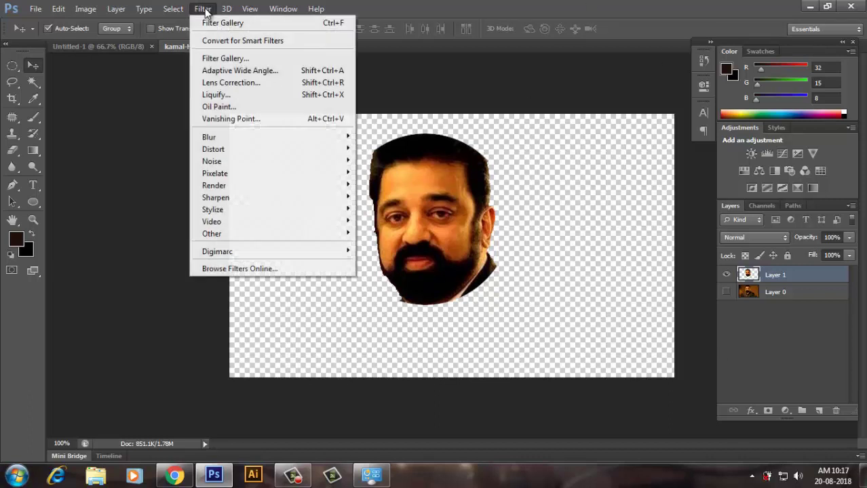
pyautogui.click(241, 61)
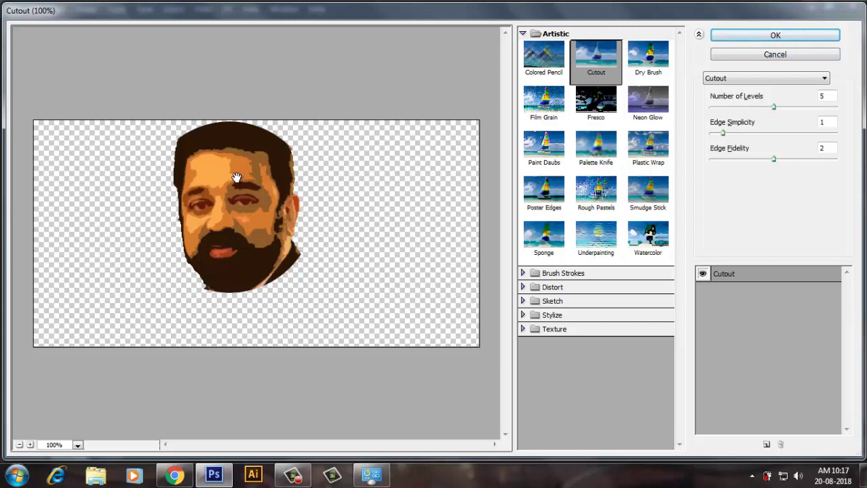
pyautogui.click(608, 57)
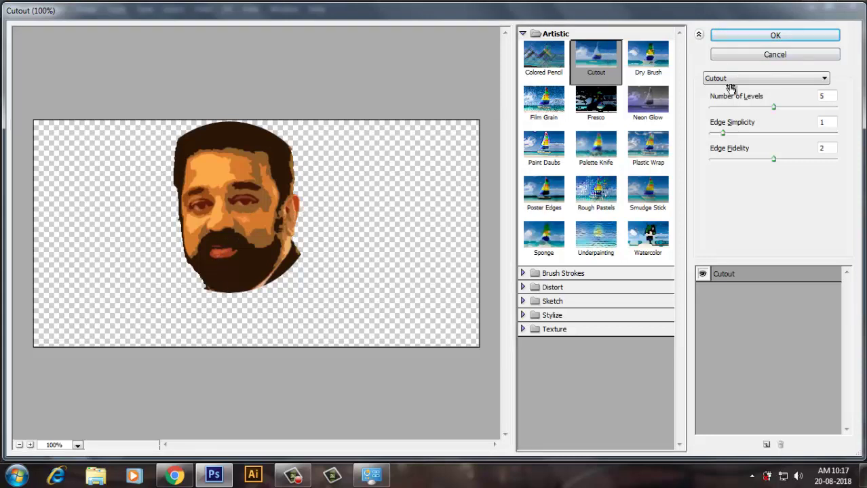
pyautogui.click(775, 108)
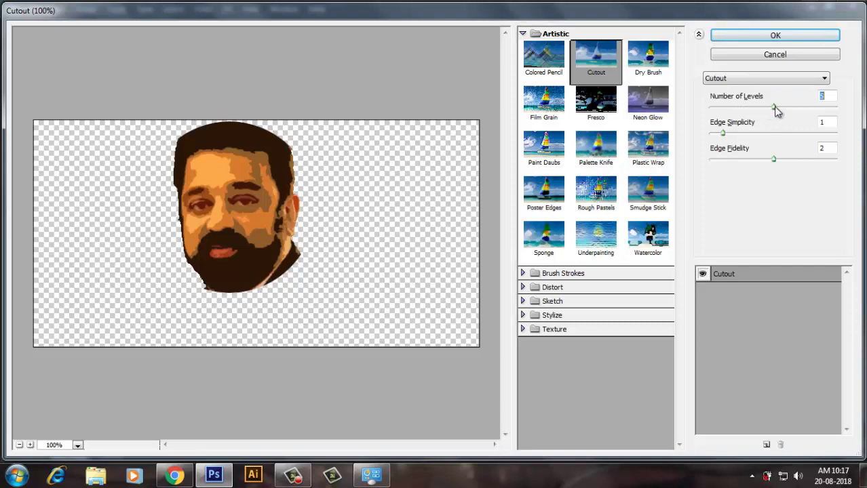
pyautogui.moveTo(765, 113)
pyautogui.mouseDown()
pyautogui.moveTo(753, 112)
pyautogui.moveTo(763, 113)
pyautogui.mouseUp()
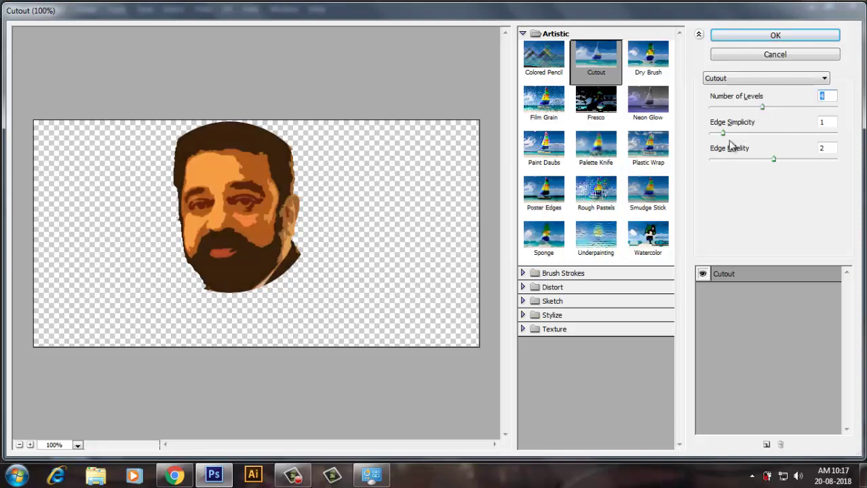
pyautogui.moveTo(723, 133); pyautogui.dragTo(739, 139)
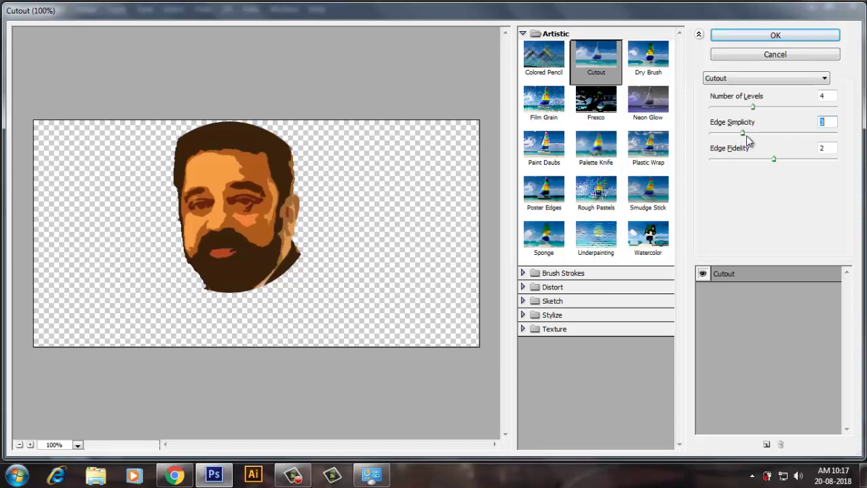
pyautogui.moveTo(743, 136); pyautogui.dragTo(740, 139)
pyautogui.moveTo(776, 165); pyautogui.dragTo(759, 172)
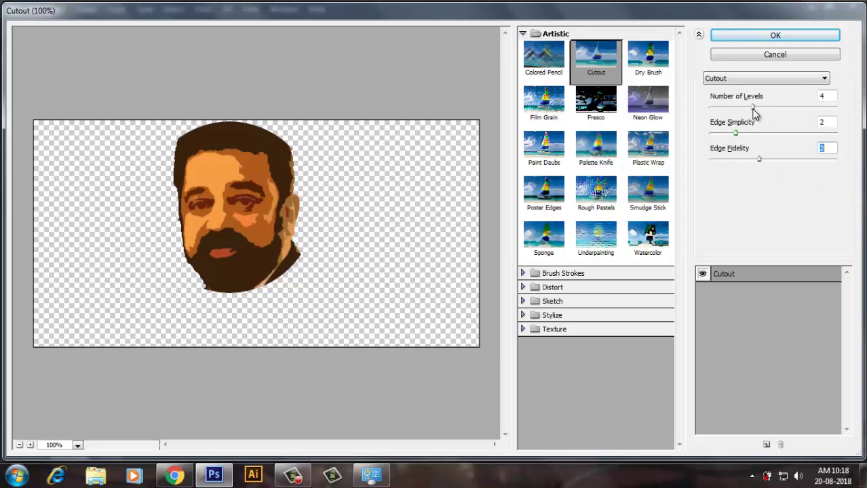
pyautogui.moveTo(753, 109); pyautogui.dragTo(776, 113)
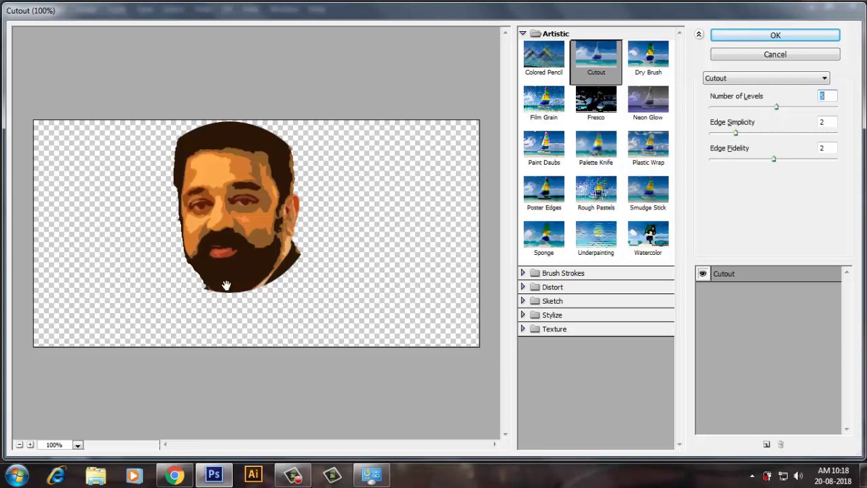
pyautogui.click(795, 38)
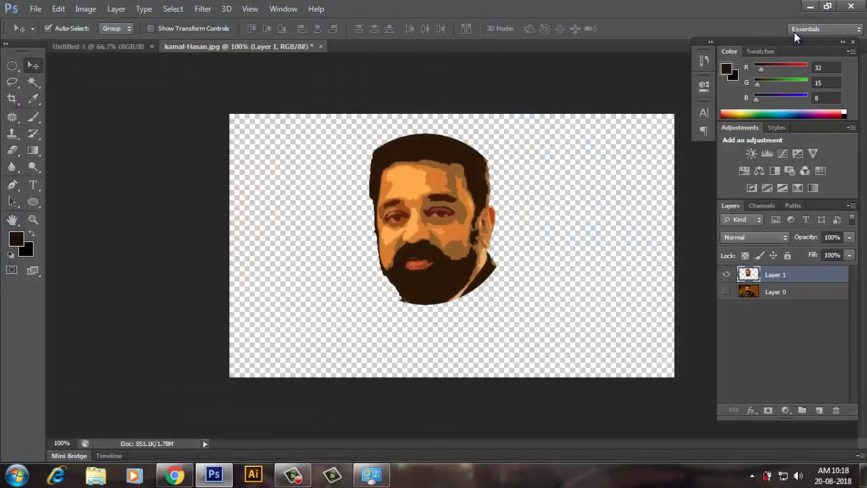
# Add a new layer above the head and make a circular selection on it that encloses the whole head
pyautogui.click(819, 411)
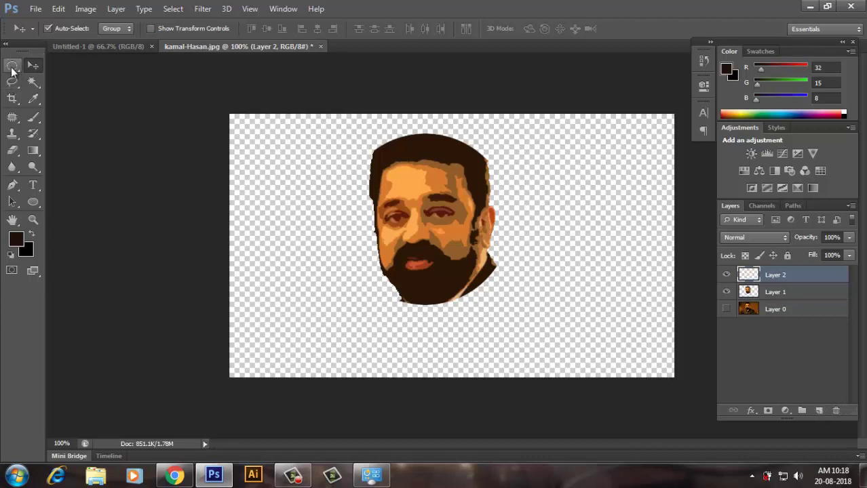
pyautogui.click(13, 66)
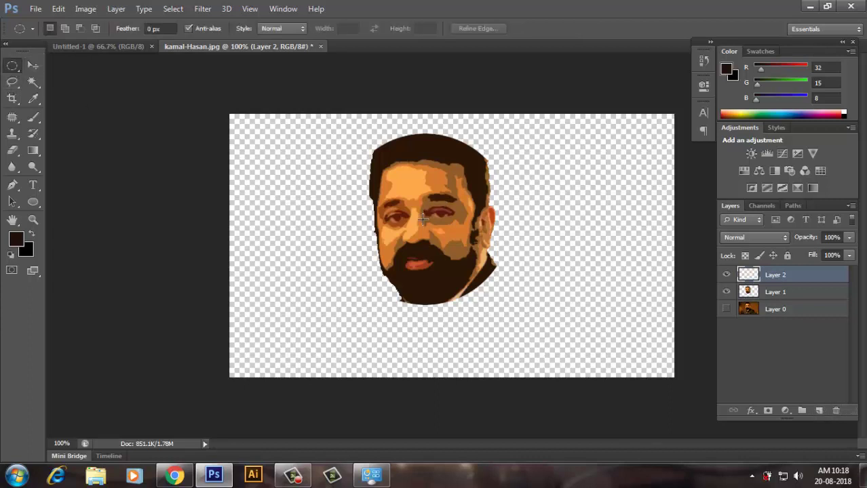
pyautogui.moveTo(422, 219); pyautogui.dragTo(514, 336)
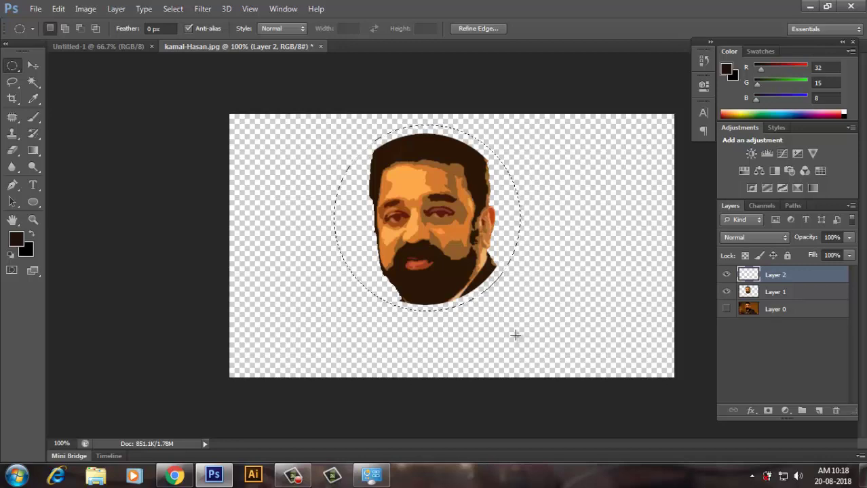
# Stroke the circular selection with a 15 px centered line in dark brown 2b1606 sampled from the hair
pyautogui.click(56, 10)
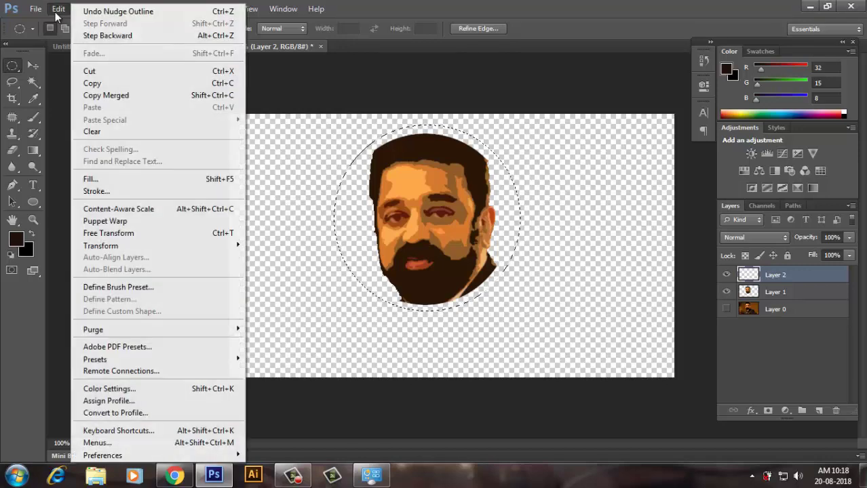
pyautogui.click(115, 195)
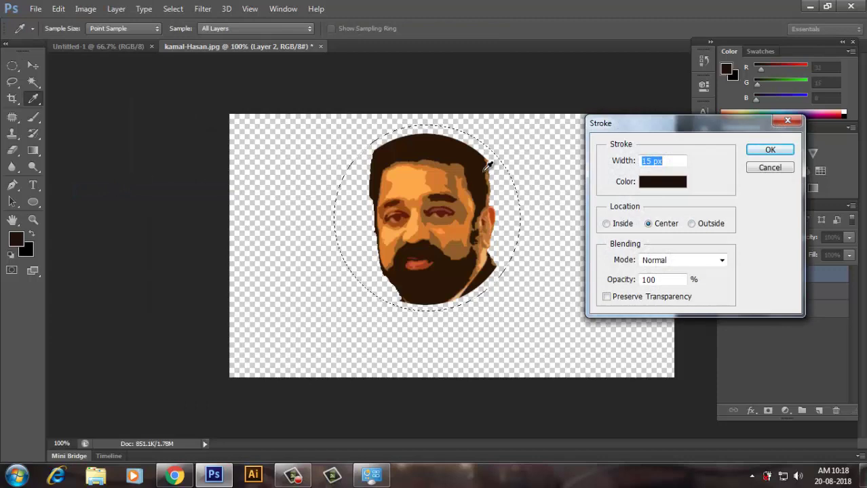
pyautogui.click(662, 183)
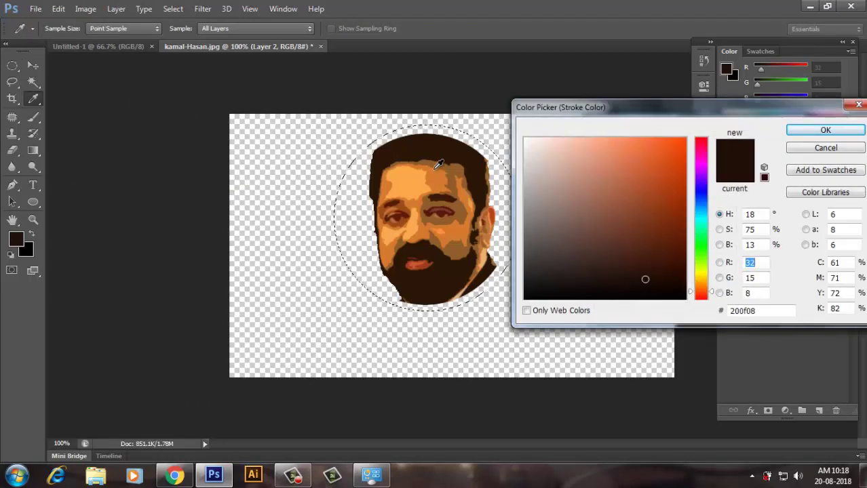
pyautogui.click(431, 148)
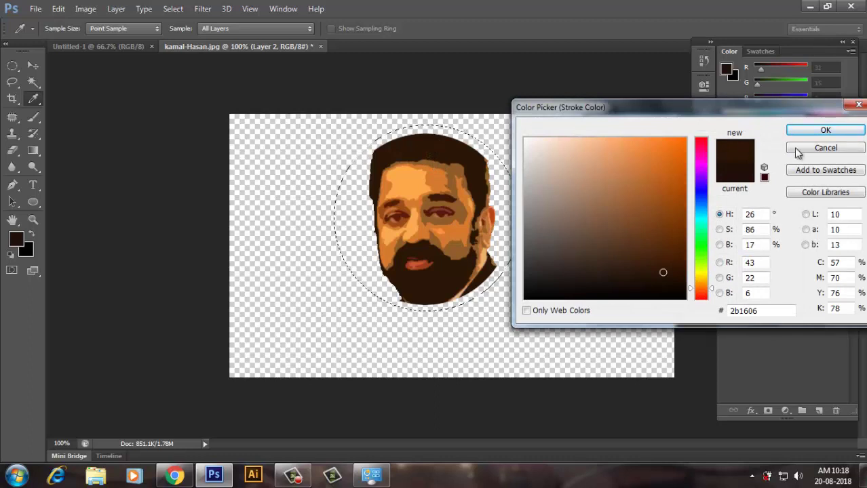
pyautogui.click(809, 130)
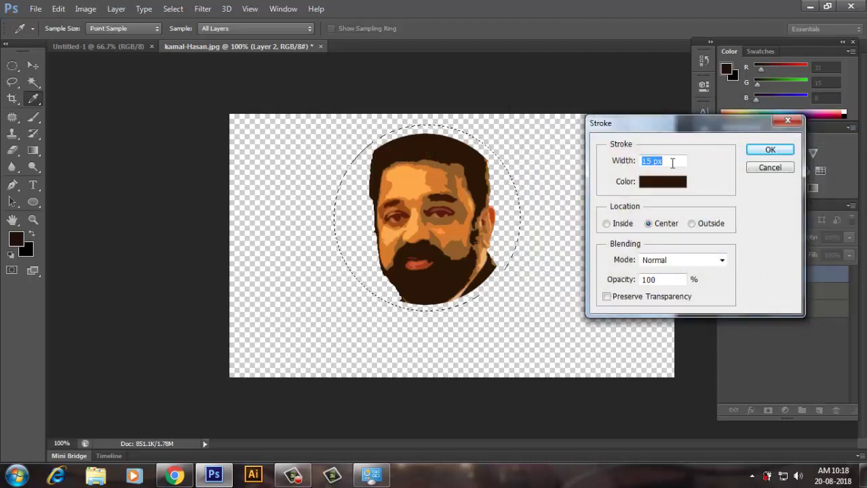
pyautogui.click(770, 150)
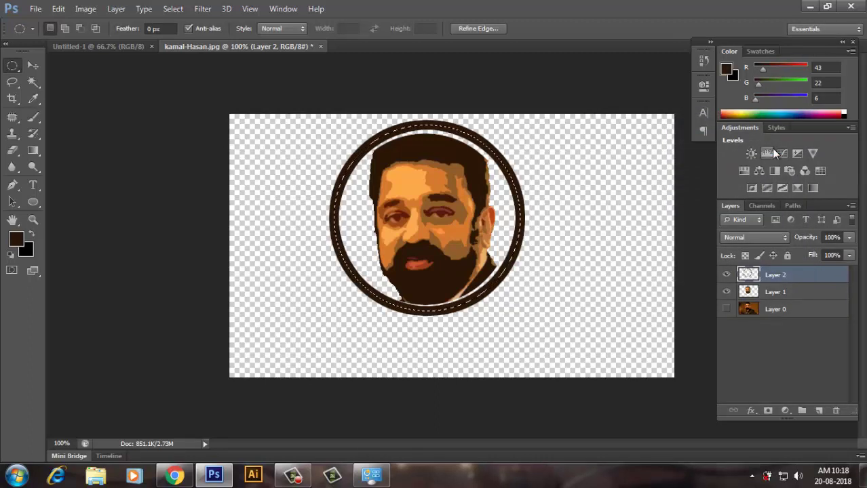
# Deselect the circle and nudge the head layer a few pixels right and down so it sits centered inside the ring
pyautogui.hotkey('ctrl', 'd')
pyautogui.press('v')
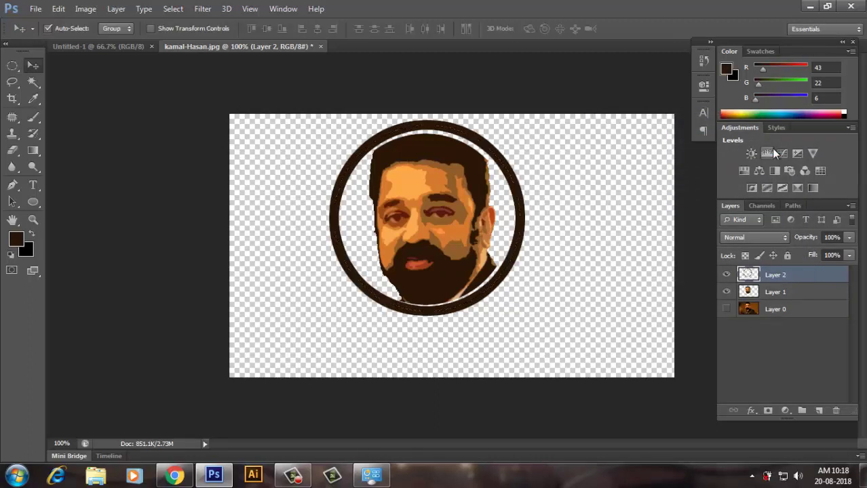
pyautogui.click(787, 293)
pyautogui.press('Down')
pyautogui.press('Down')
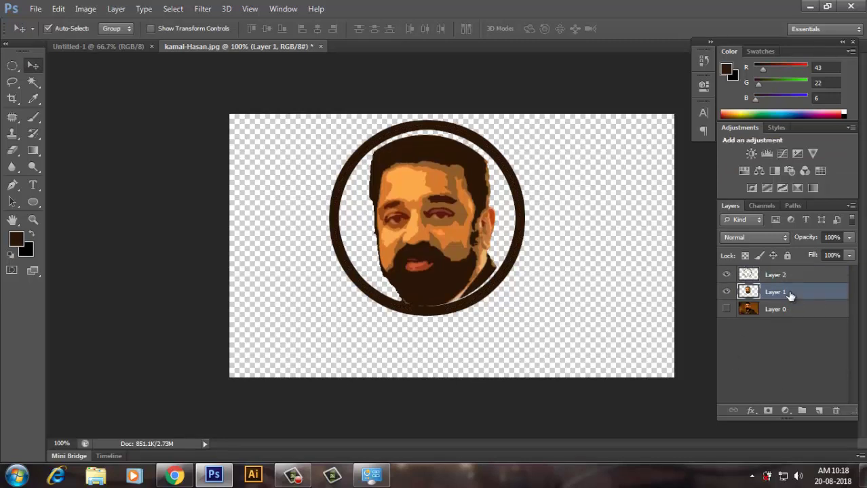
pyautogui.press('Right')
pyautogui.press('Right')
pyautogui.press('Right')
pyautogui.press('Right')
pyautogui.press('Down')
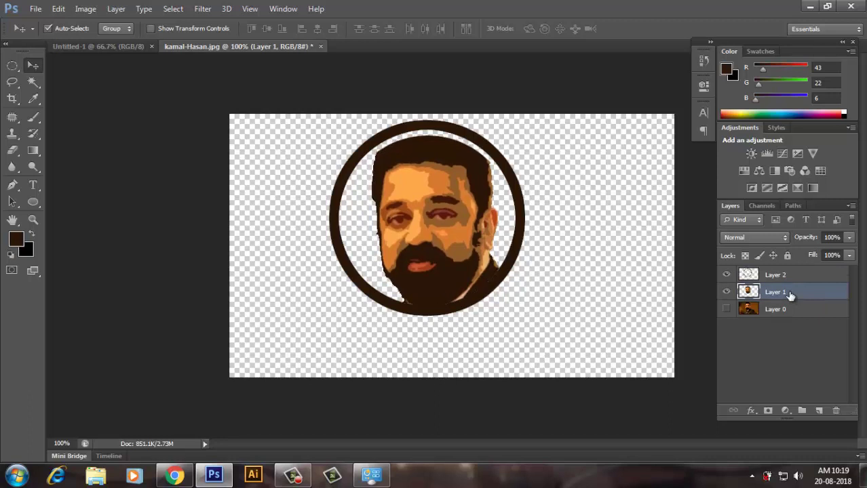
pyautogui.press('Right')
pyautogui.press('Down')
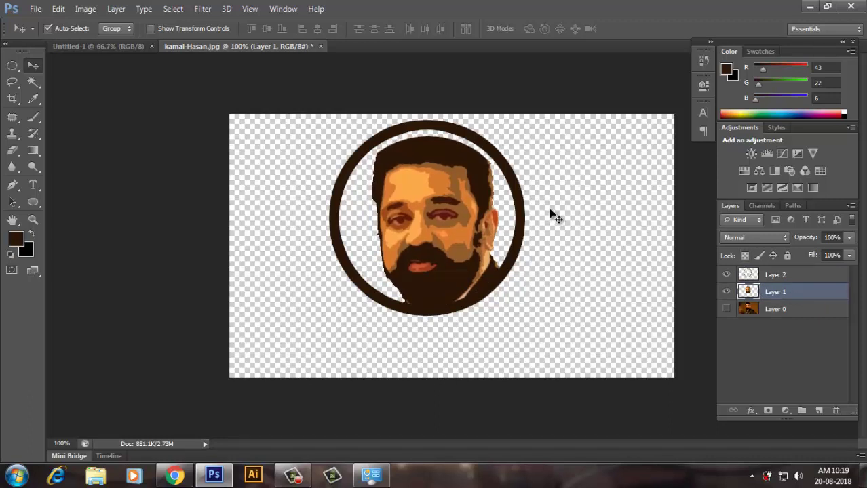
pyautogui.press('Left')
pyautogui.press('Left')
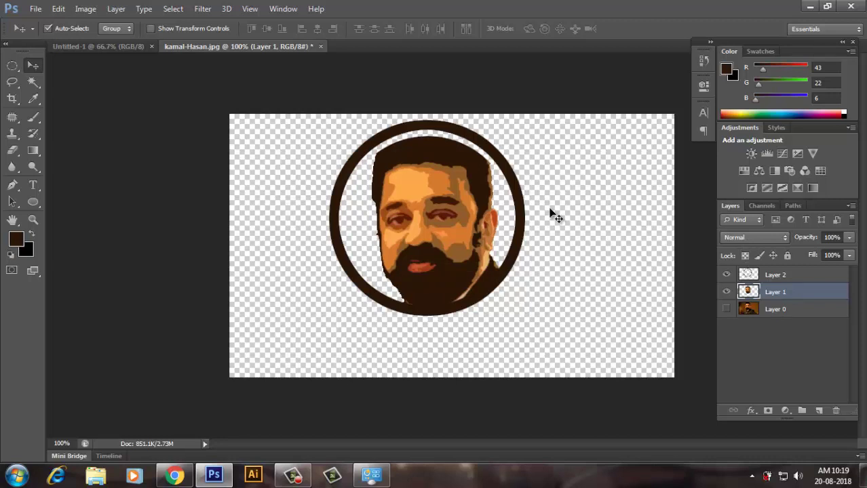
# Move the head and ring layers together 40 px down and 10 px right, to X 321 and Y 204
pyautogui.keyDown('shift'); pyautogui.click(799, 276); pyautogui.keyUp('shift')
pyautogui.hotkey('ctrl', 't')
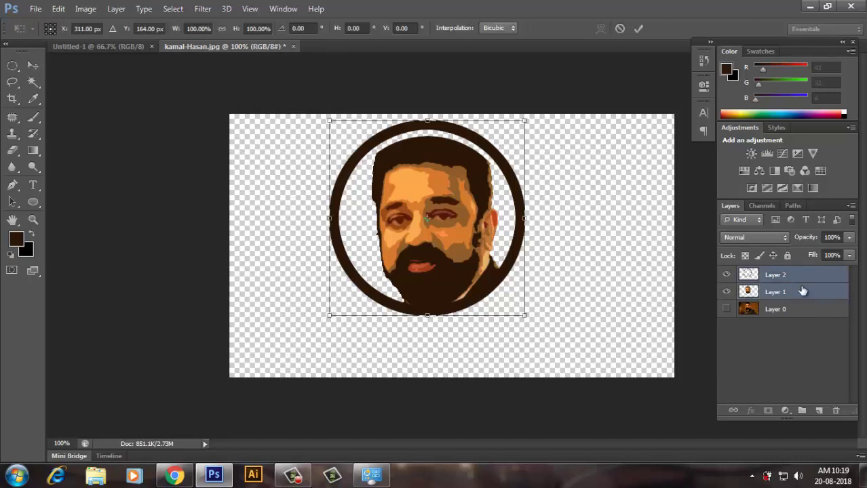
pyautogui.press('Down')
pyautogui.press('Down')
pyautogui.press('Down')
pyautogui.press('Down')
pyautogui.press('Down')
pyautogui.press('Down')
pyautogui.press('Down')
pyautogui.press('Down')
pyautogui.press('Down')
pyautogui.press('Down')
pyautogui.hotkey('shift', 'Down')
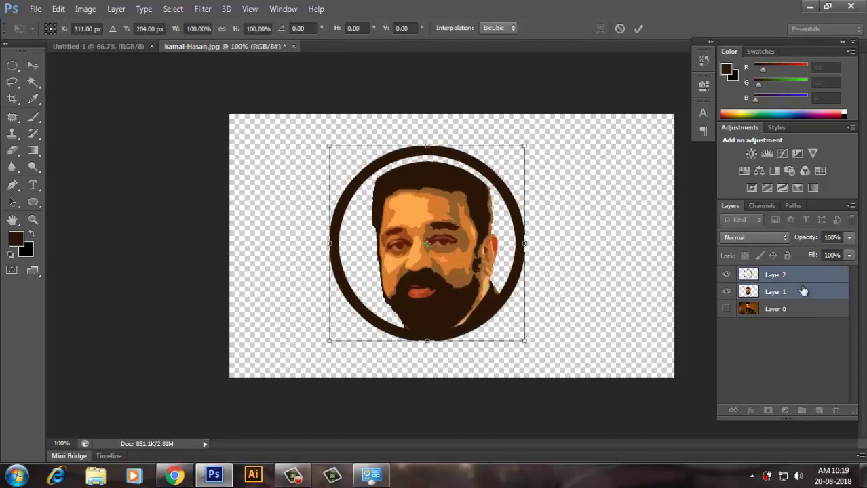
pyautogui.hotkey('shift', 'Right')
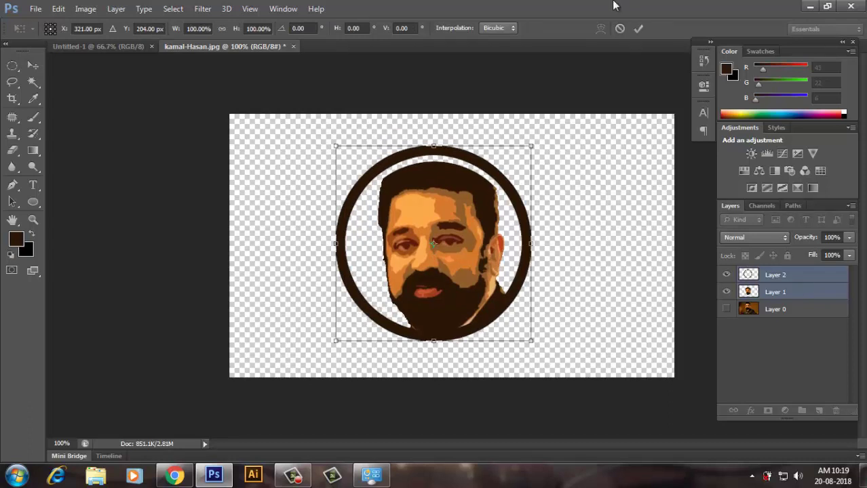
pyautogui.click(640, 28)
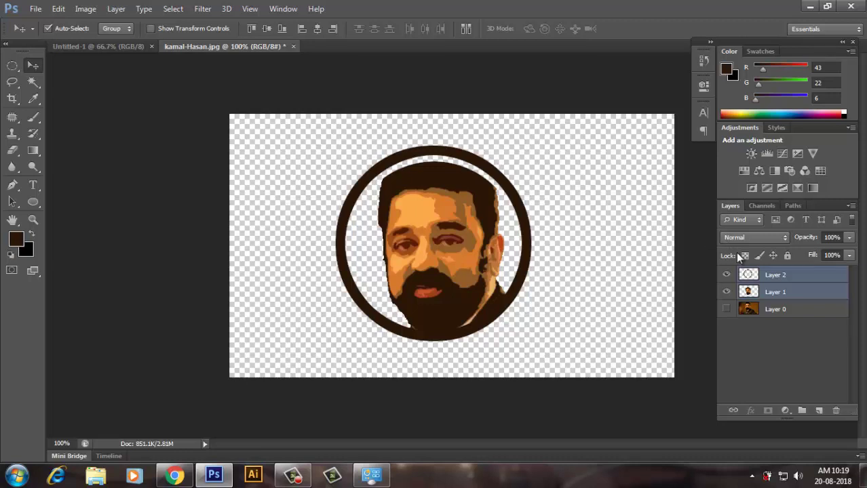
# Stamp the visible head and ring into a merged layer, hide that copy, and make the ring layer active
pyautogui.hotkey('ctrl', 'shift', 'alt', 'e')
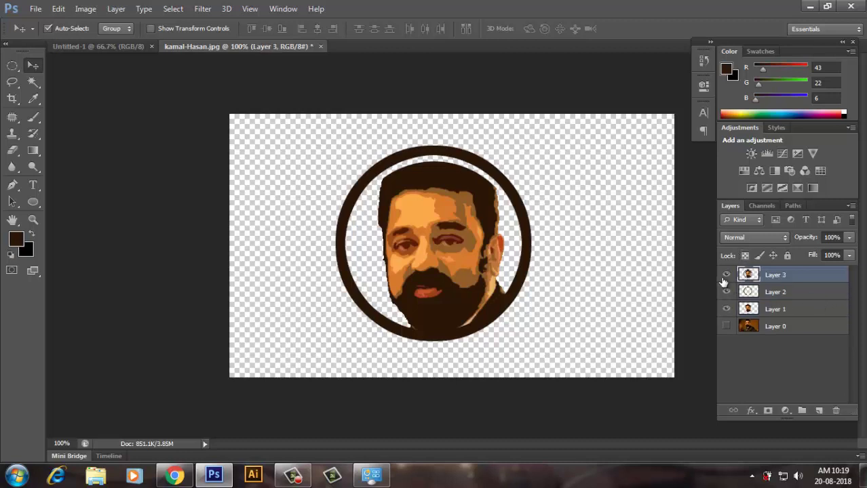
pyautogui.click(727, 274)
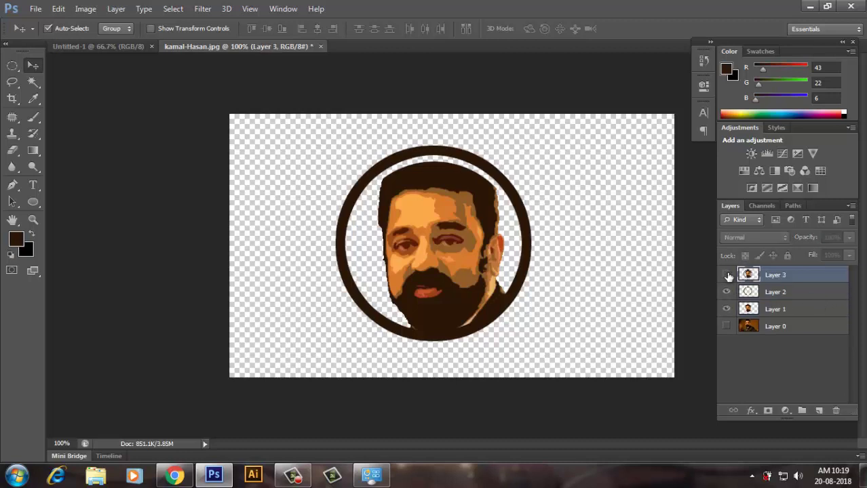
pyautogui.click(780, 295)
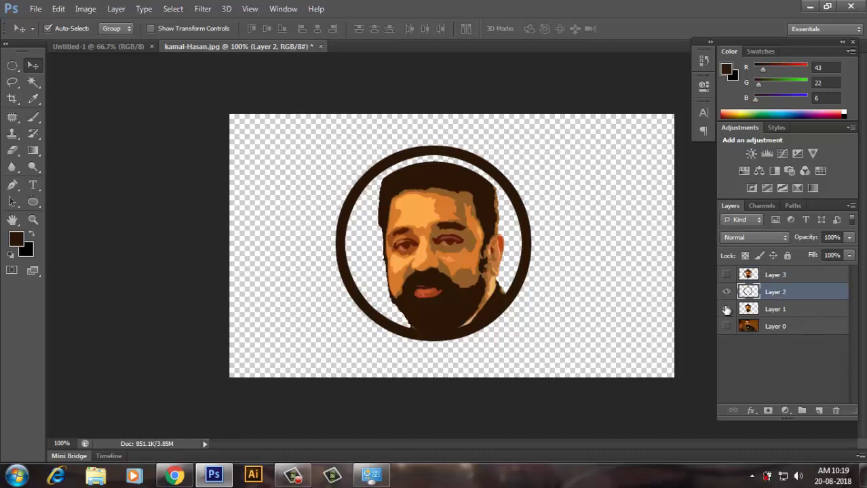
# Try a blue-to-violet linear gradient across the unselected ring layer, and undo it
pyautogui.click(34, 150)
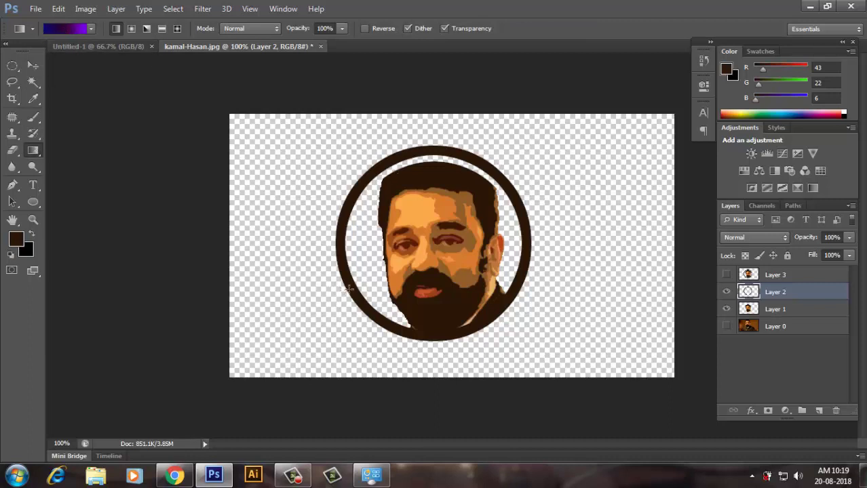
pyautogui.moveTo(349, 287); pyautogui.dragTo(515, 189)
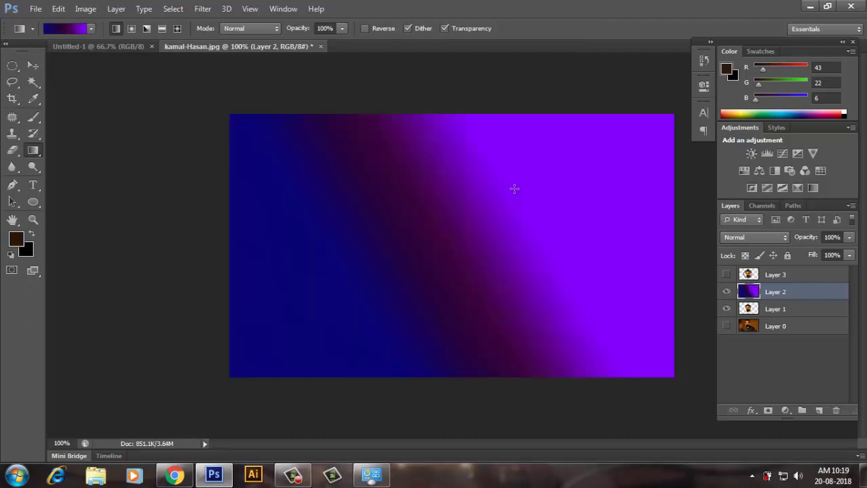
pyautogui.hotkey('ctrl', 'z')
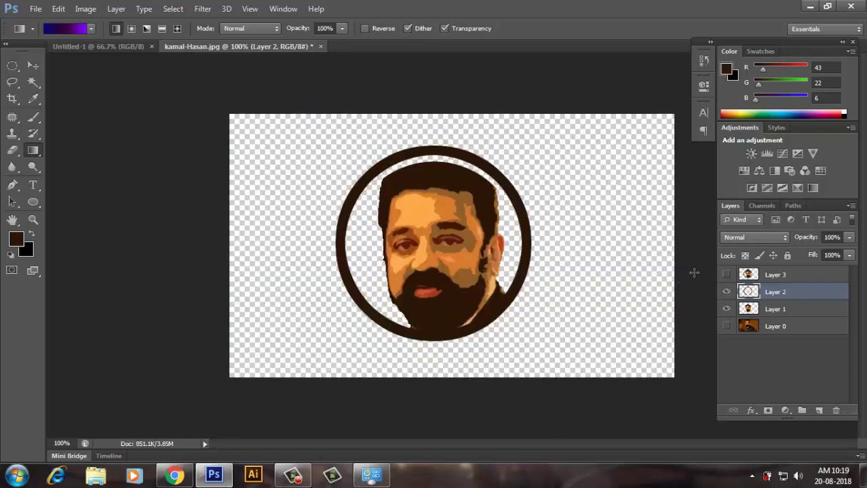
# Load the ring's pixels as a selection and fill it with a blue-to-violet radial gradient from its lower left to its upper right
pyautogui.keyDown('ctrl'); pyautogui.click(746, 293); pyautogui.keyUp('ctrl')
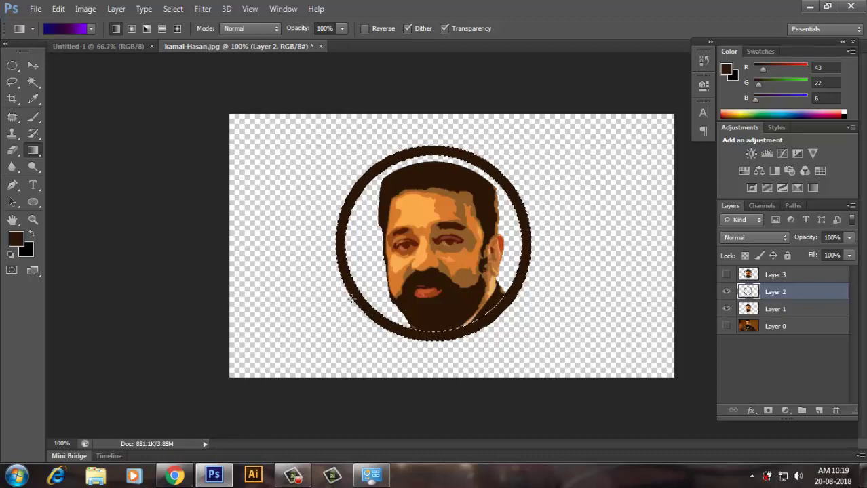
pyautogui.moveTo(400, 270); pyautogui.dragTo(510, 183)
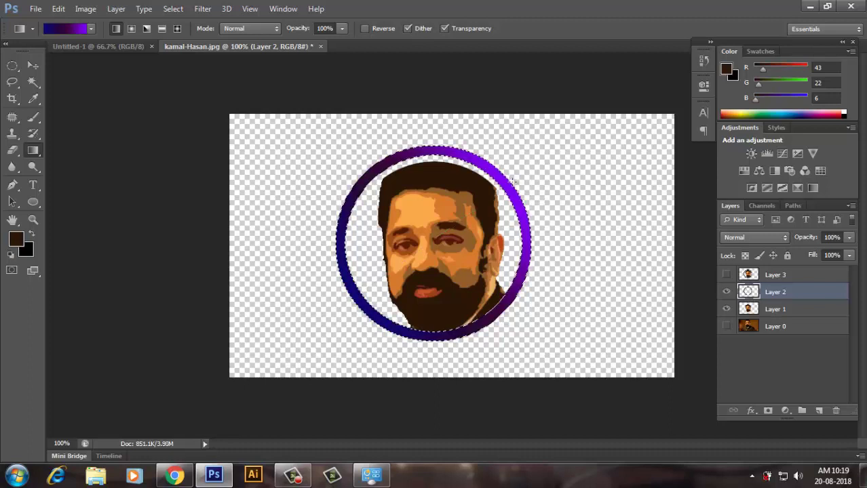
pyautogui.moveTo(411, 154); pyautogui.dragTo(453, 337)
pyautogui.click(131, 28)
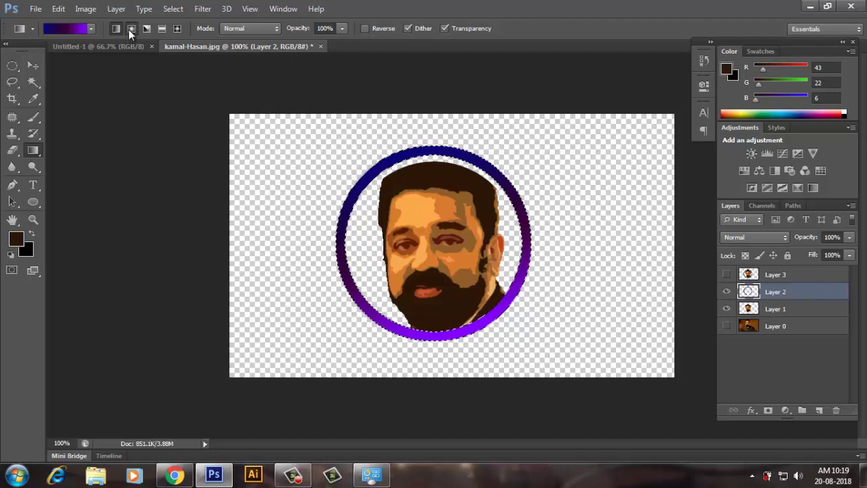
pyautogui.moveTo(355, 303); pyautogui.dragTo(495, 175)
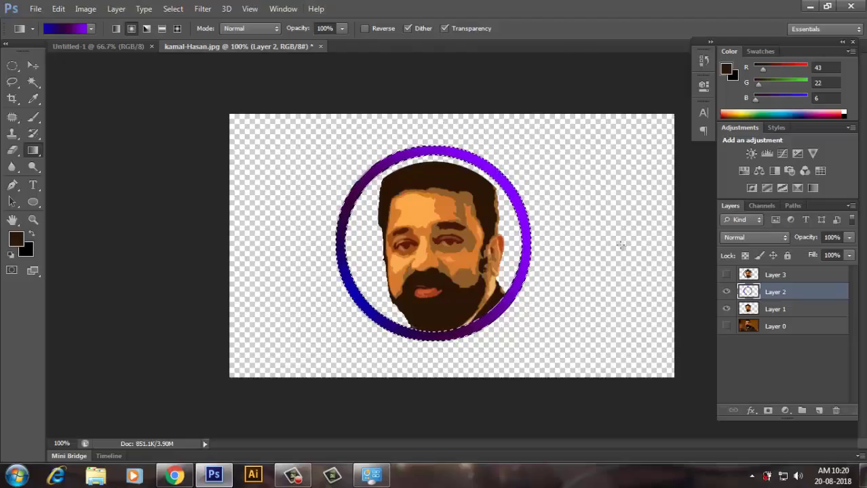
# Replace the ring selection with the head's outline and fill it on the ring layer with a diagonal blue-to-violet linear gradient
pyautogui.hotkey('ctrl', 'd')
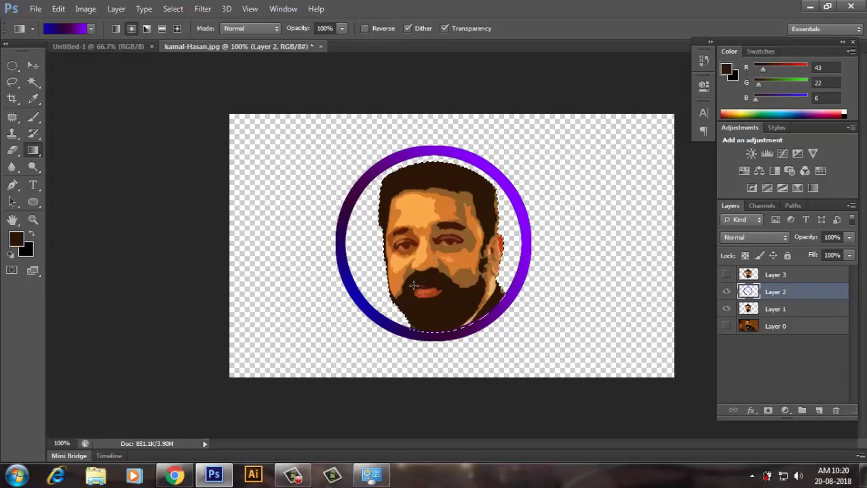
pyautogui.moveTo(414, 284); pyautogui.dragTo(478, 185)
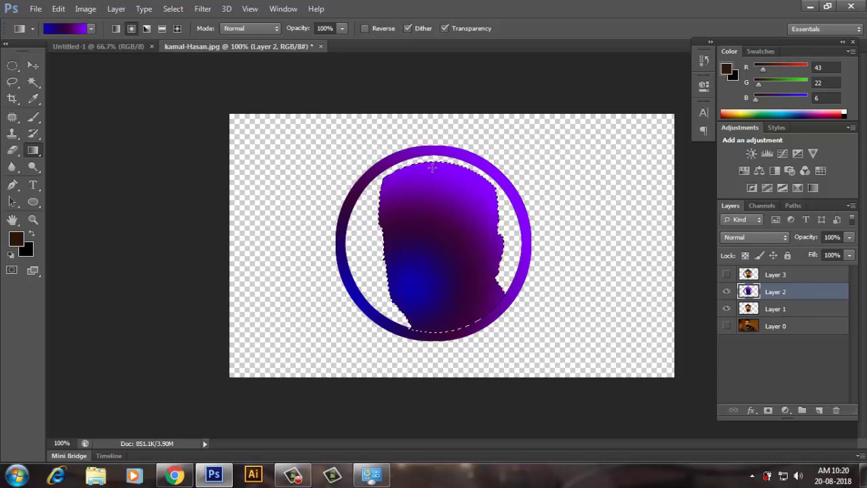
pyautogui.click(116, 28)
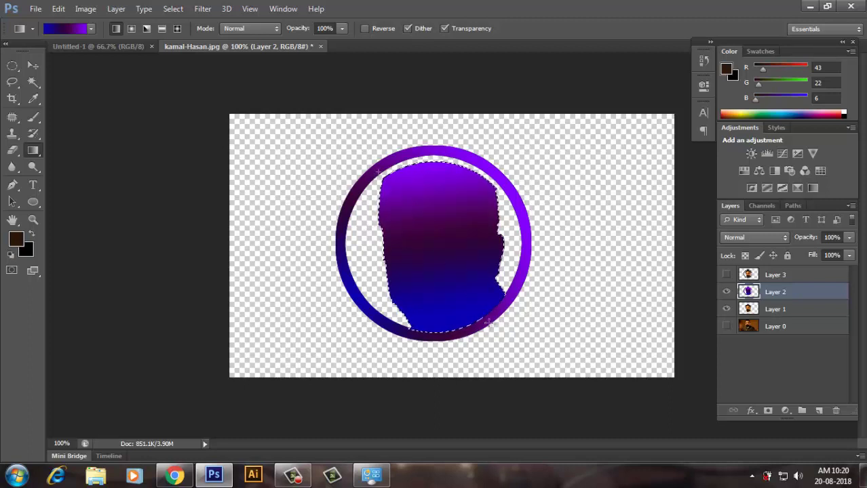
pyautogui.moveTo(488, 321); pyautogui.dragTo(489, 314)
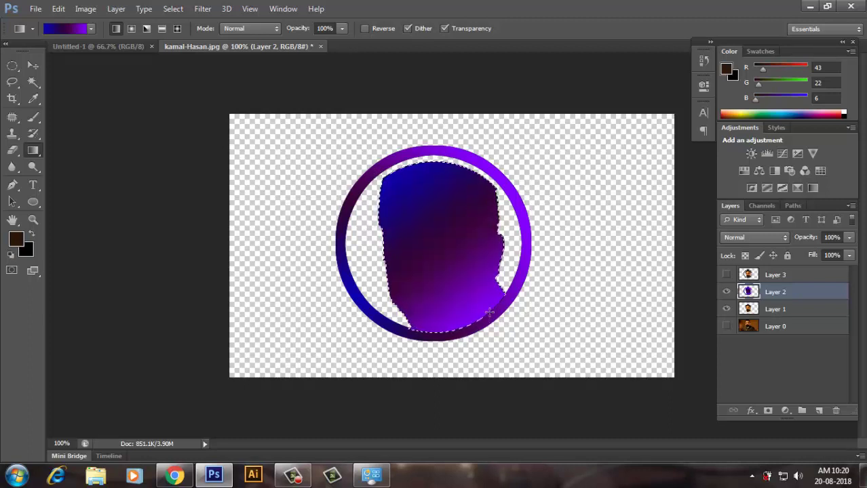
# Set the gradient layer's blend mode to Hue so it tints the face, and clear the selection
pyautogui.click(769, 240)
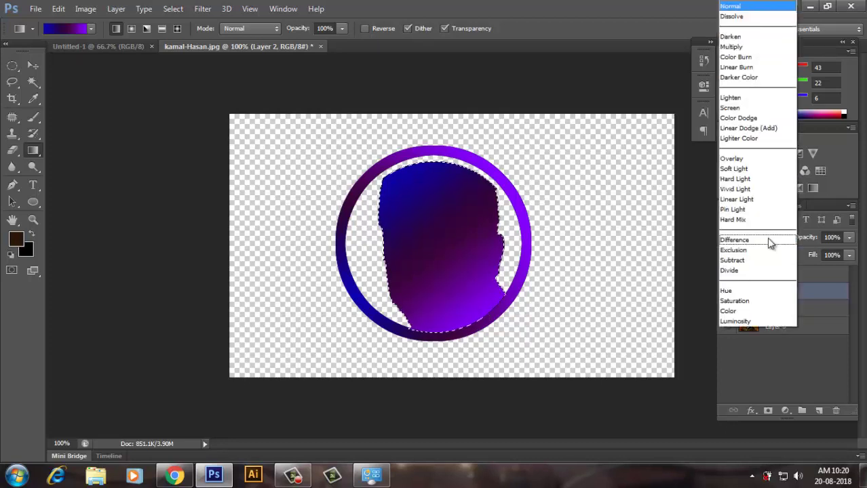
pyautogui.click(739, 293)
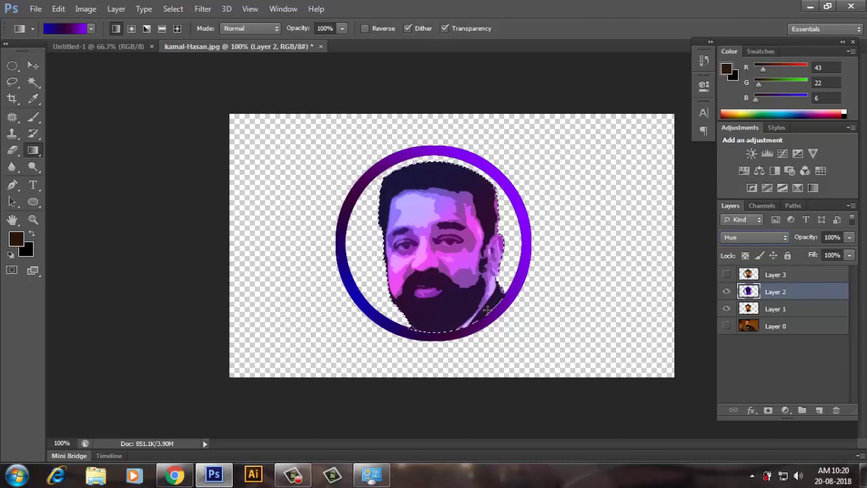
pyautogui.hotkey('ctrl', 'd')
# Stamp the violet-tinted version into its own merged layer, hide that copy, and make the Hue gradient layer active
pyautogui.hotkey('ctrl', 'shift', 'alt', 'e')
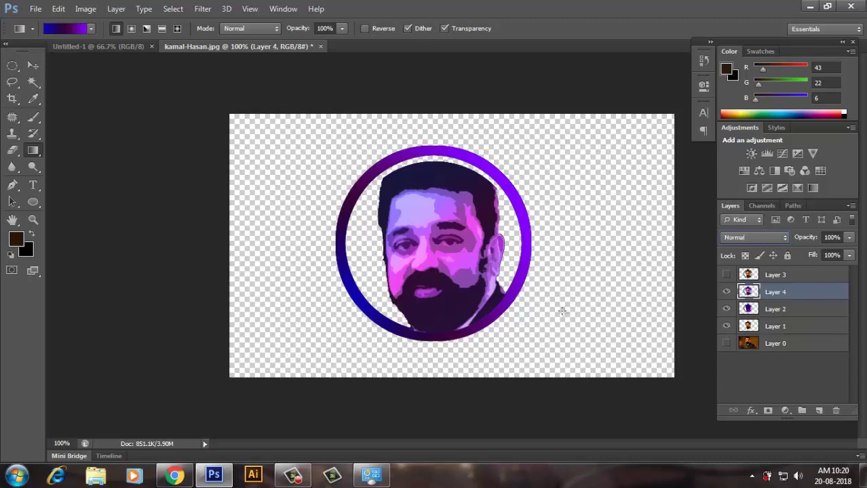
pyautogui.click(725, 294)
pyautogui.click(777, 310)
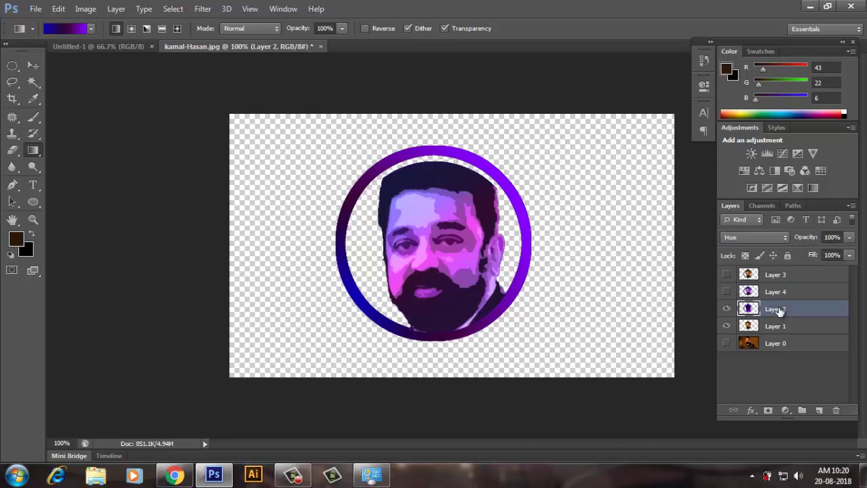
# Add the text "Hasan" in Script MT Bold 34 pt just left of the ring
pyautogui.click(33, 185)
pyautogui.click(273, 250)
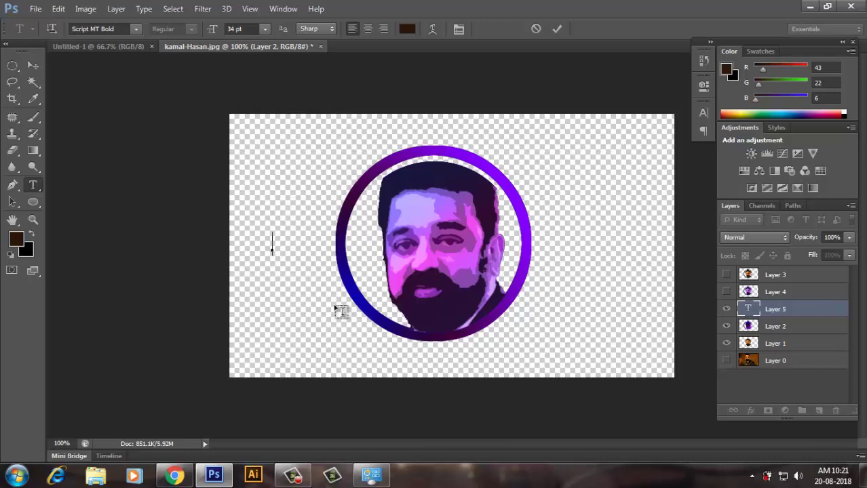
pyautogui.write('Hasan')
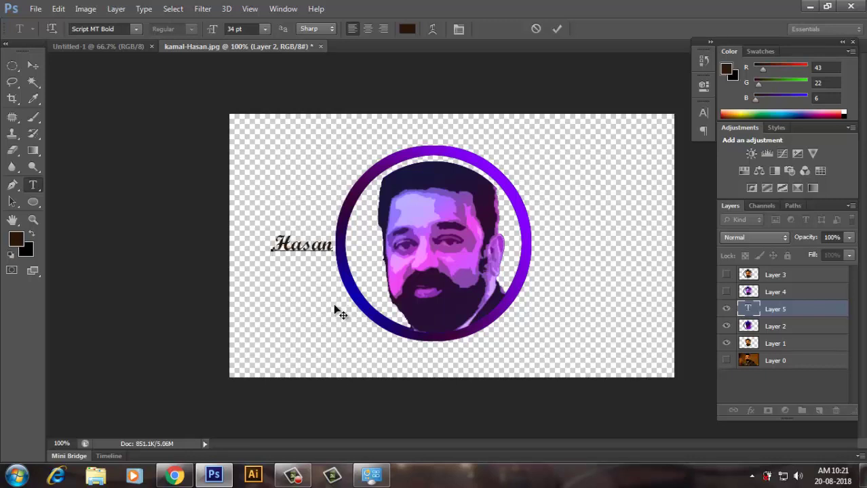
# Recolor the whole "Hasan" text to dark purple 261136 sampled from the beard
pyautogui.hotkey('ctrl', 'a')
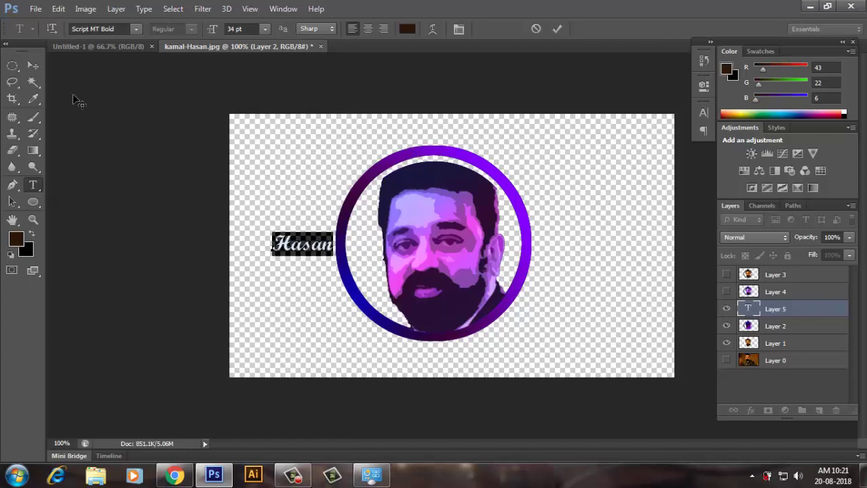
pyautogui.click(407, 29)
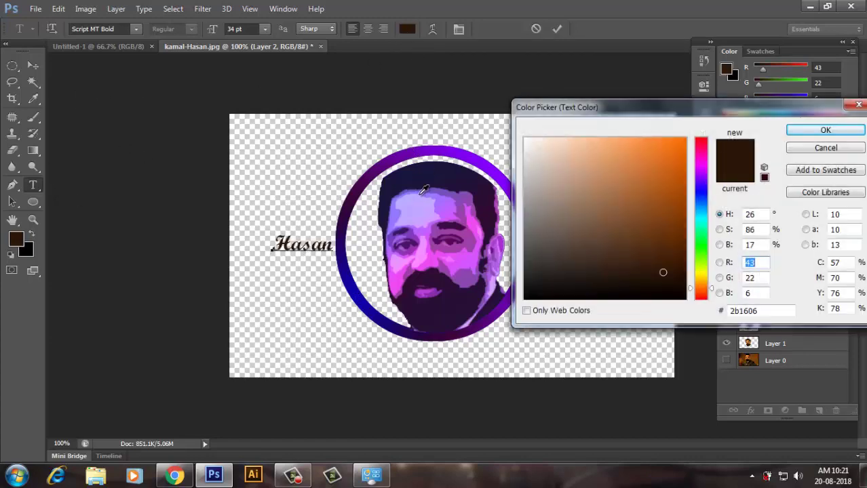
pyautogui.click(434, 167)
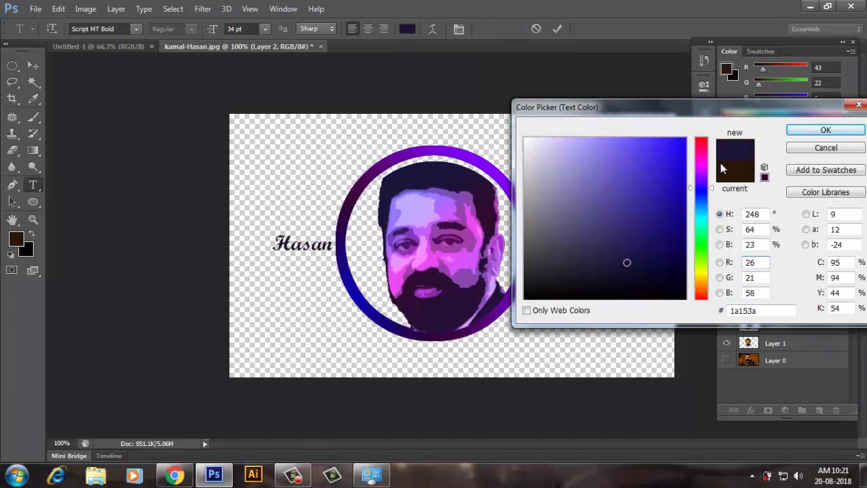
pyautogui.click(447, 310)
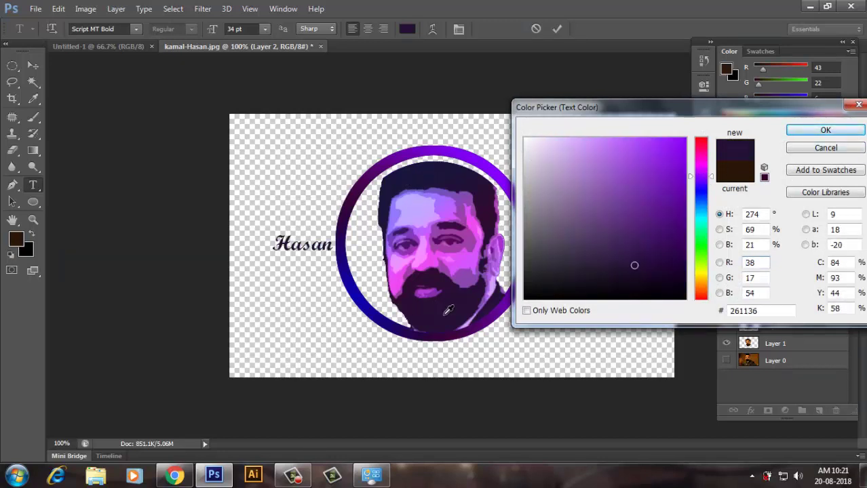
pyautogui.click(807, 129)
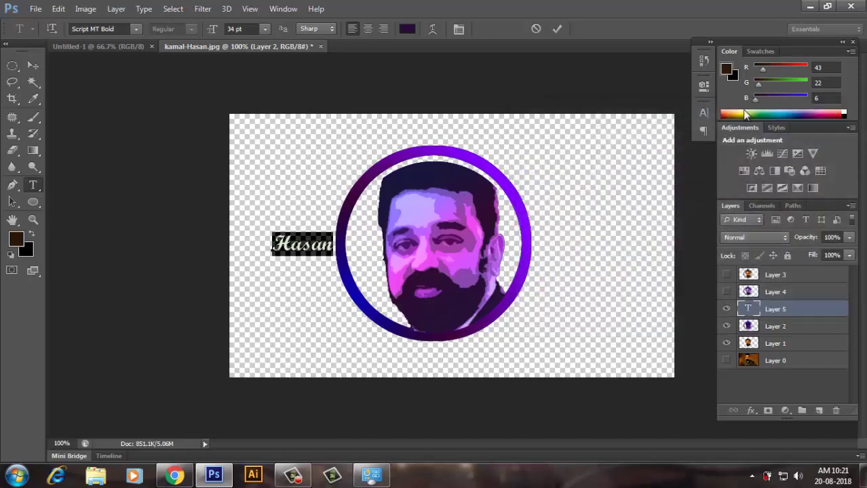
# Warp the "Hasan" text with a horizontal Arc at +50% bend and commit the text edit
pyautogui.click(433, 30)
pyautogui.click(699, 171)
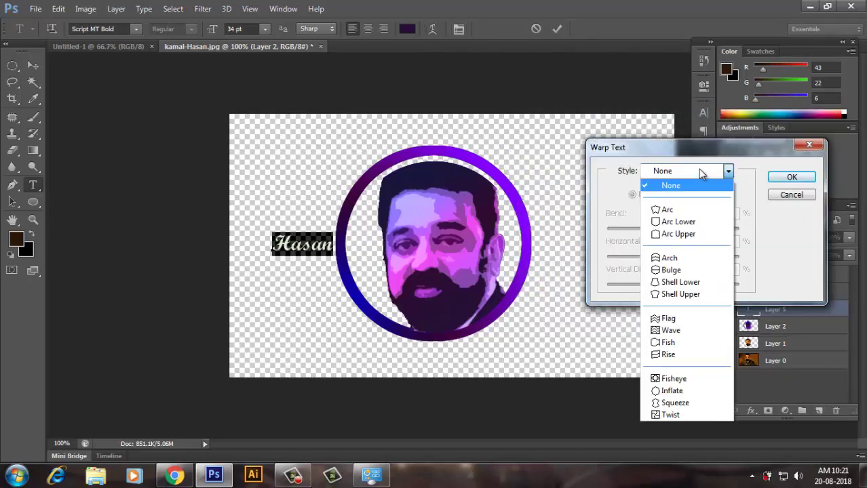
pyautogui.click(680, 210)
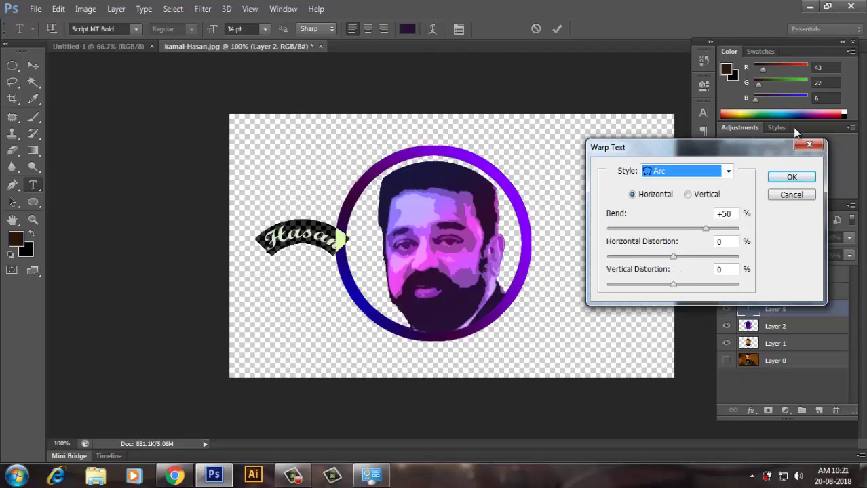
pyautogui.click(794, 175)
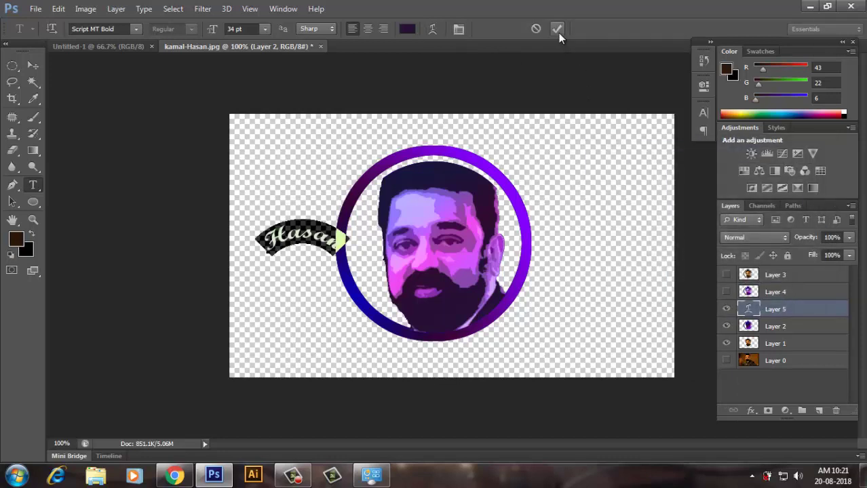
pyautogui.click(557, 29)
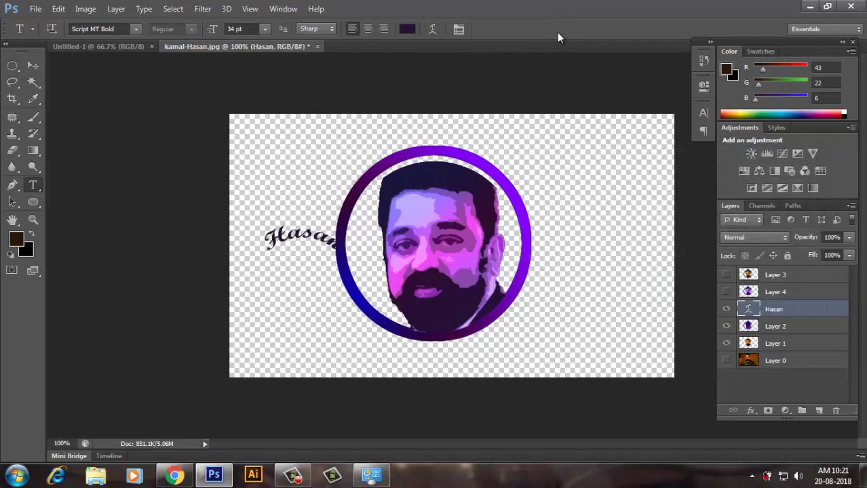
# Rotate the "Hasan" text about -97 degrees and place it inside the ring, between its left edge and the face
pyautogui.hotkey('ctrl', 't')
pyautogui.moveTo(374, 229); pyautogui.dragTo(334, 133)
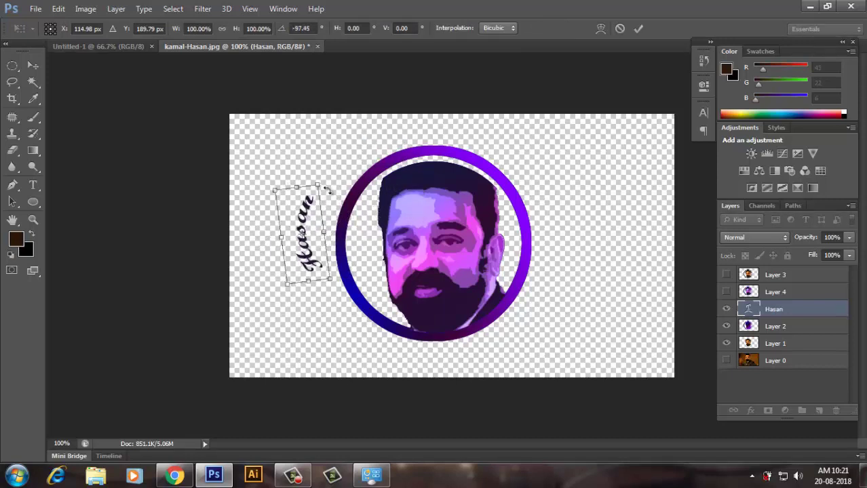
pyautogui.moveTo(308, 254); pyautogui.dragTo(368, 249)
pyautogui.click(600, 28)
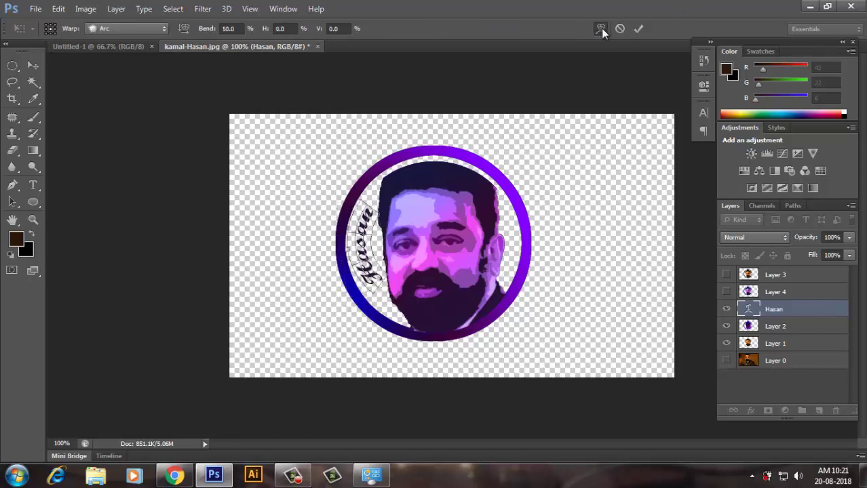
pyautogui.click(638, 29)
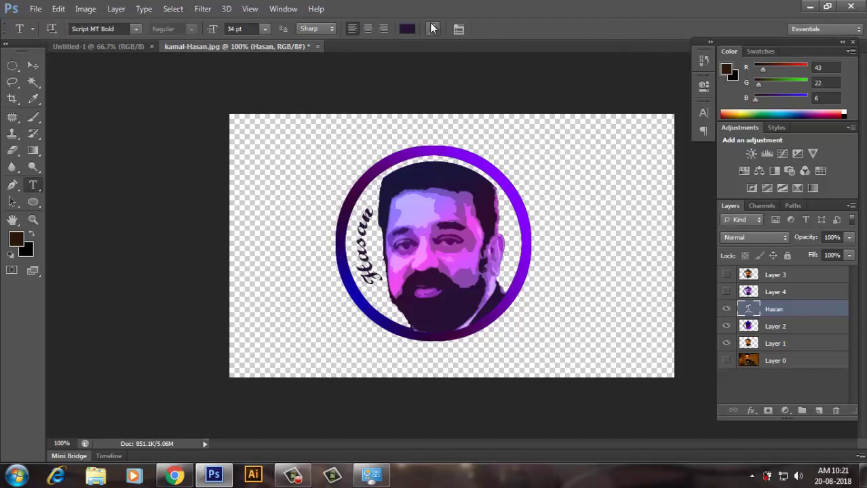
# Reduce the bend of the "Hasan" text's Arc warp to +43%
pyautogui.click(432, 29)
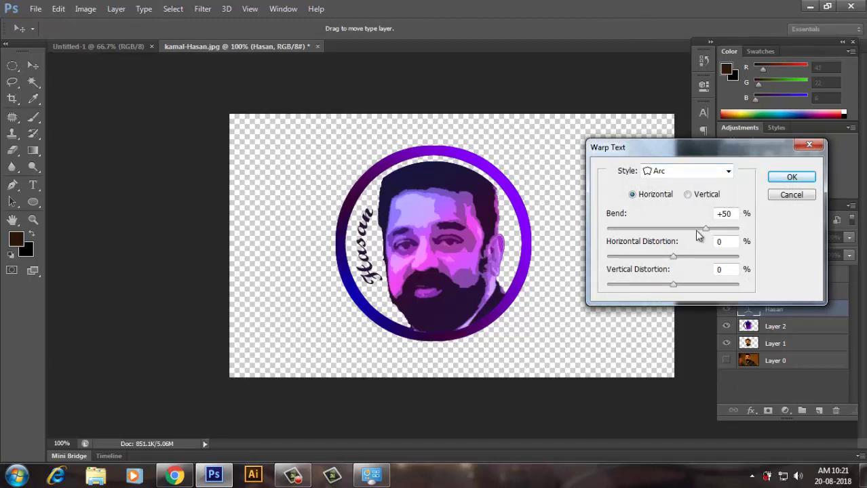
pyautogui.moveTo(706, 229); pyautogui.dragTo(702, 230)
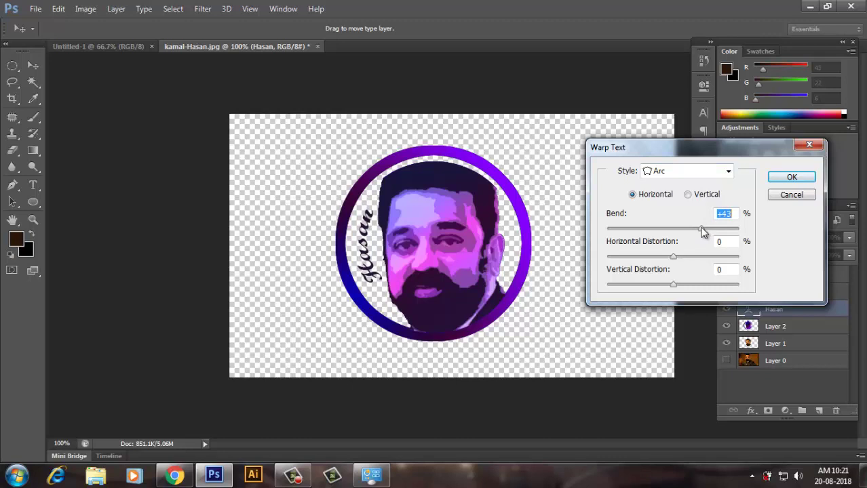
pyautogui.click(792, 177)
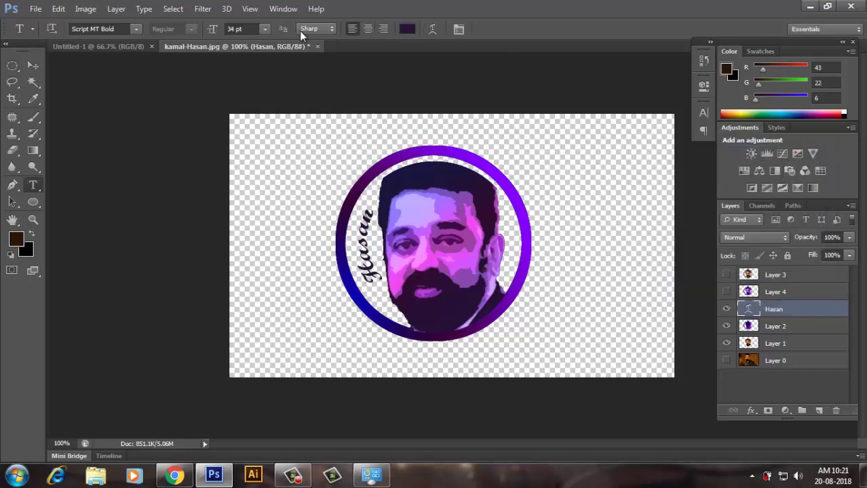
# Enlarge the whole "Hasan" text to 42 pt, keep it inside the ring and commit the edit
pyautogui.click(265, 28)
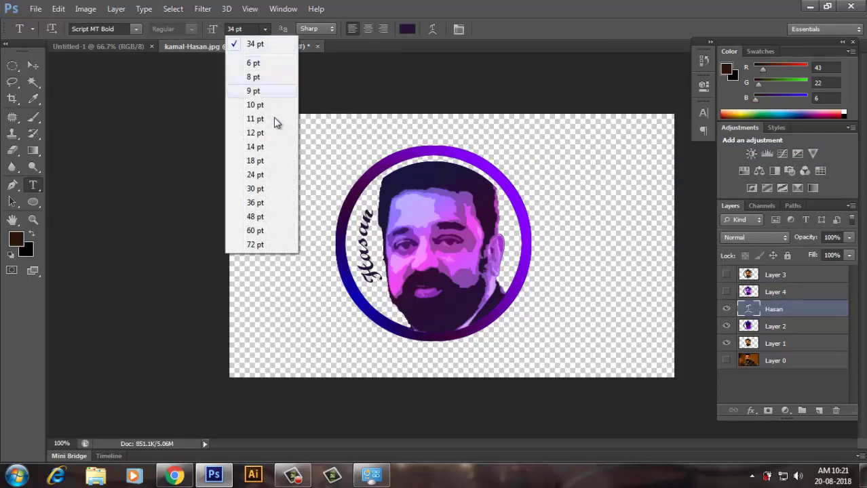
pyautogui.click(255, 216)
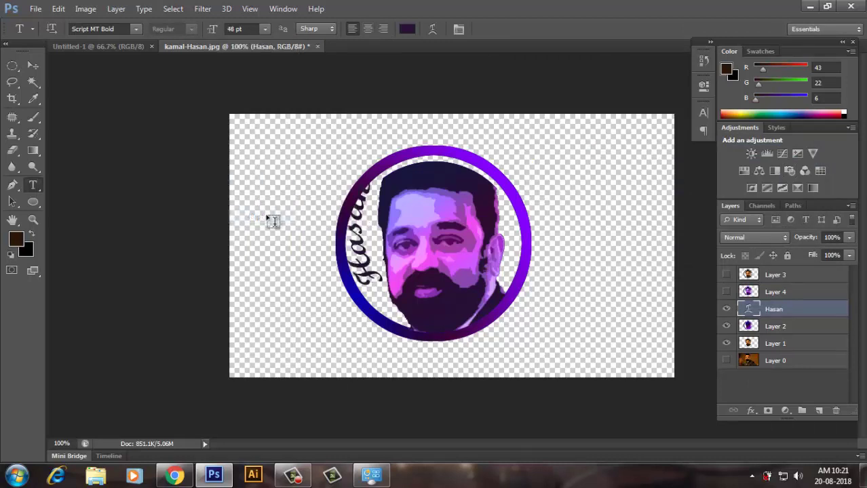
pyautogui.click(266, 216)
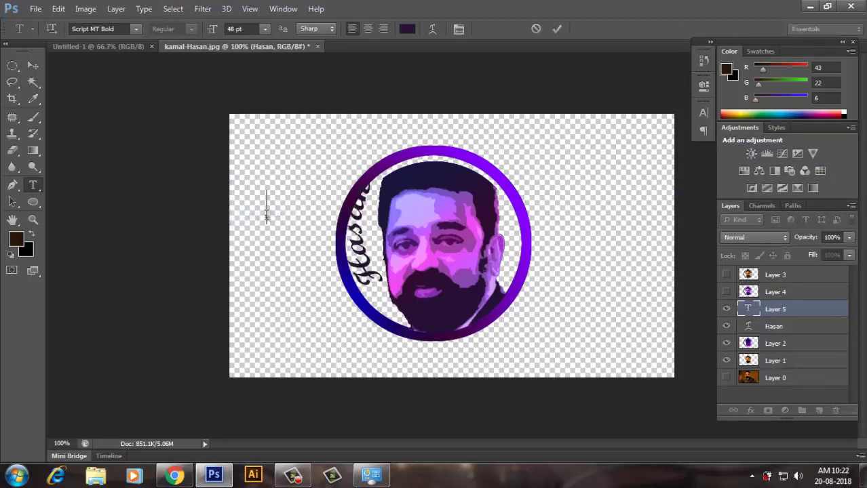
pyautogui.click(357, 247)
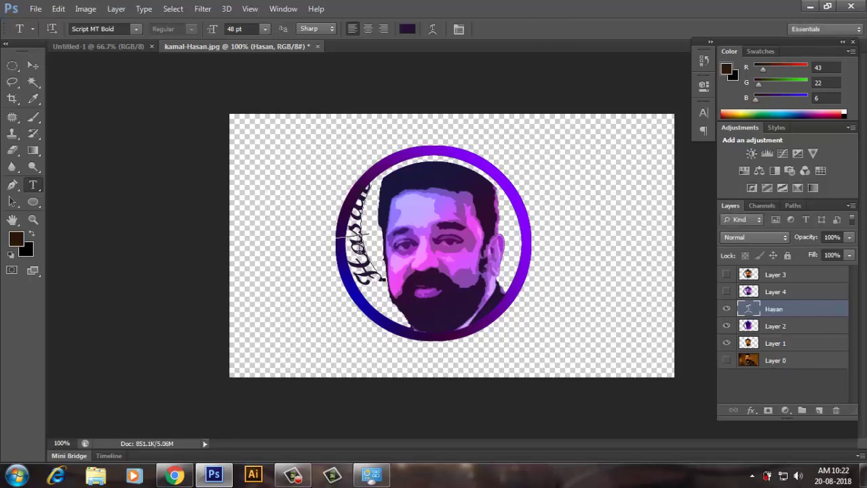
pyautogui.moveTo(357, 248); pyautogui.dragTo(364, 250)
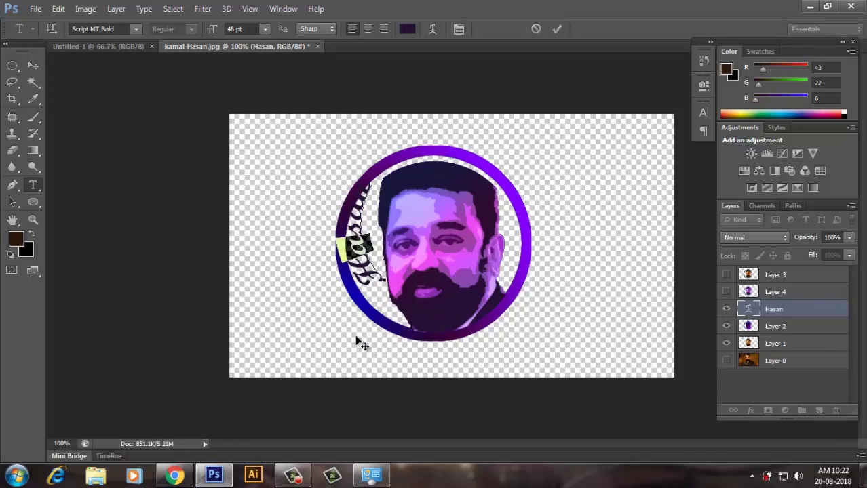
pyautogui.moveTo(356, 339); pyautogui.dragTo(360, 330)
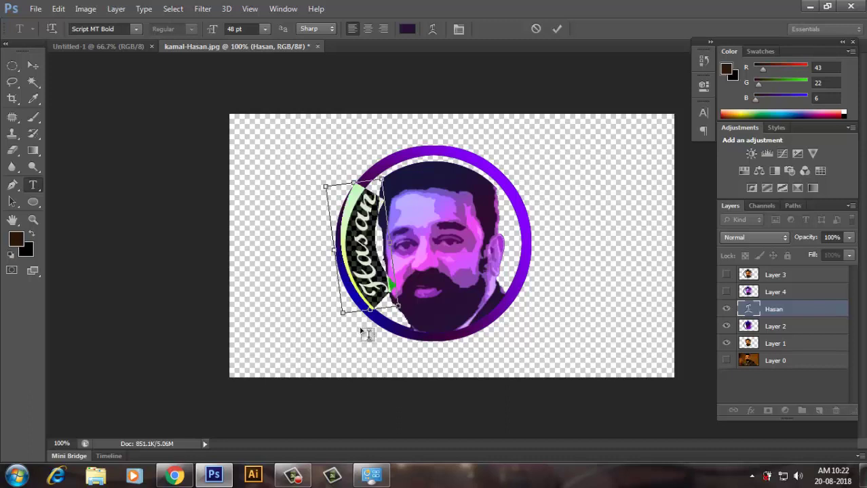
pyautogui.hotkey('ctrl', 'shift', ',')
pyautogui.hotkey('ctrl', 'shift', ',')
pyautogui.click(367, 334)
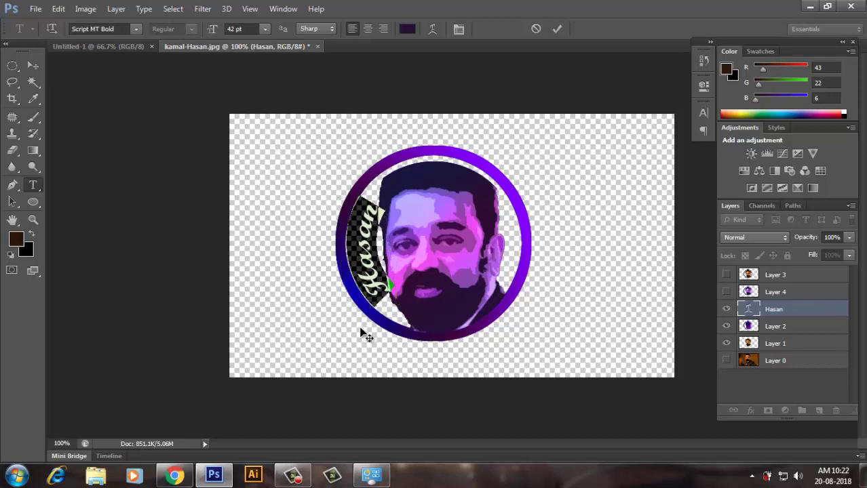
pyautogui.click(560, 28)
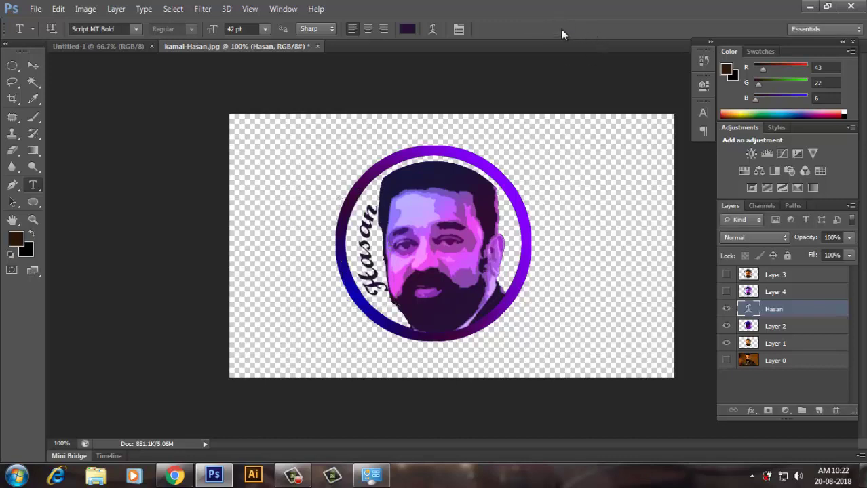
# Nudge the "Hasan" text slightly upward within the gap between the ring and the face
pyautogui.press('v')
pyautogui.press('Up')
pyautogui.press('Up')
pyautogui.press('Up')
pyautogui.press('Up')
pyautogui.press('Up')
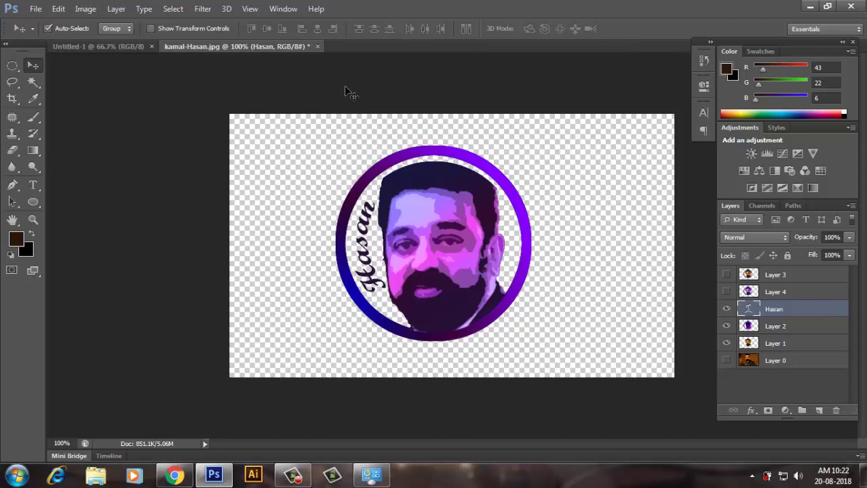
# Add the text "Studio" in Script MT Bold 42 pt on the empty canvas left of the ring
pyautogui.click(34, 186)
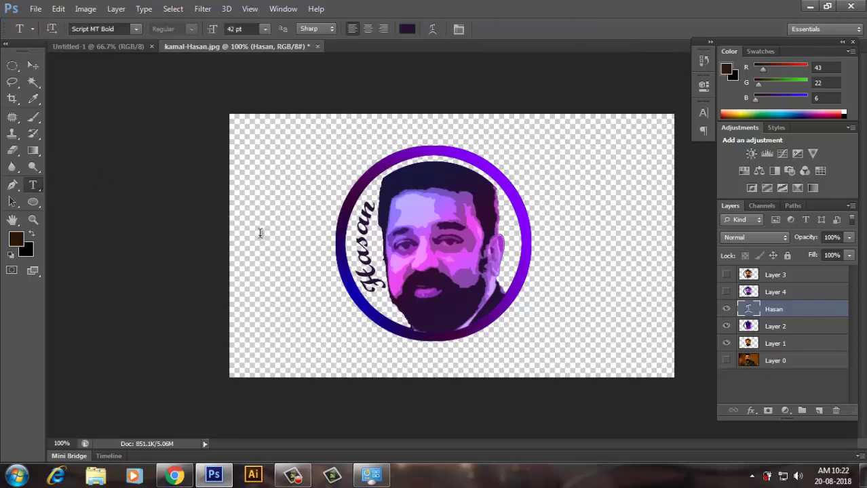
pyautogui.click(259, 233)
pyautogui.write('Sd')
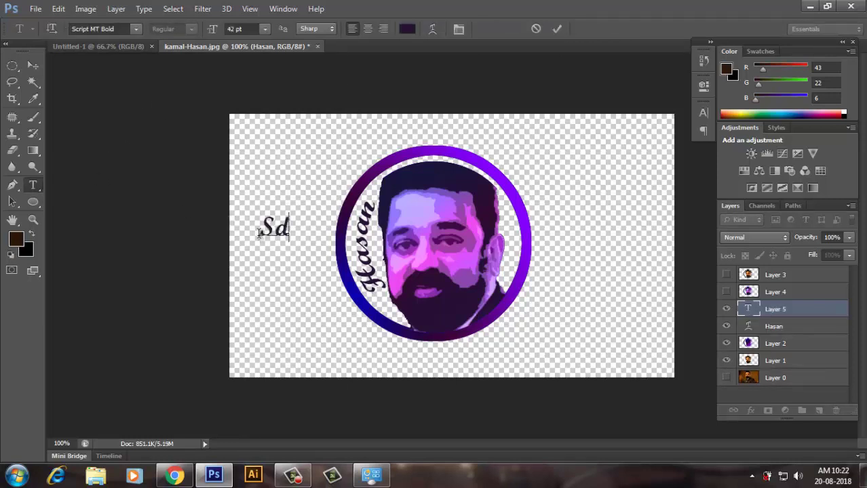
pyautogui.press('BackSpace')
pyautogui.write('tudio')
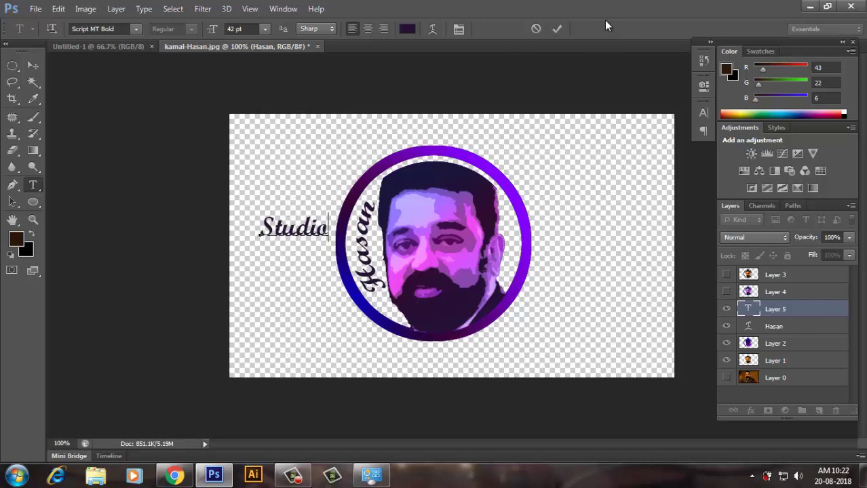
pyautogui.click(556, 30)
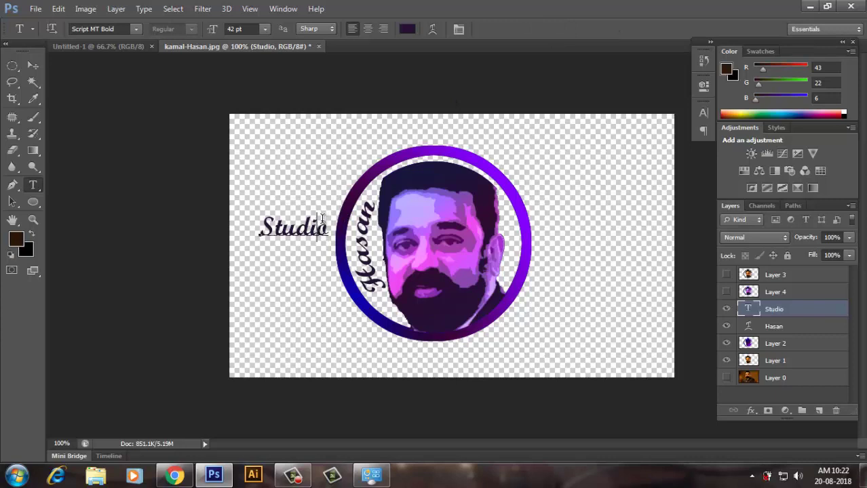
# Start warping the "Studio" text with the Arc Lower style at +50% bend
pyautogui.click(316, 227)
pyautogui.click(431, 29)
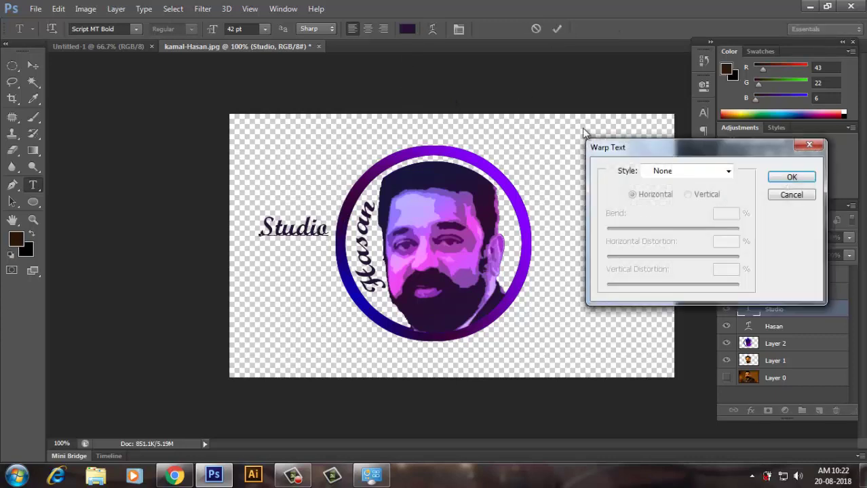
pyautogui.click(679, 170)
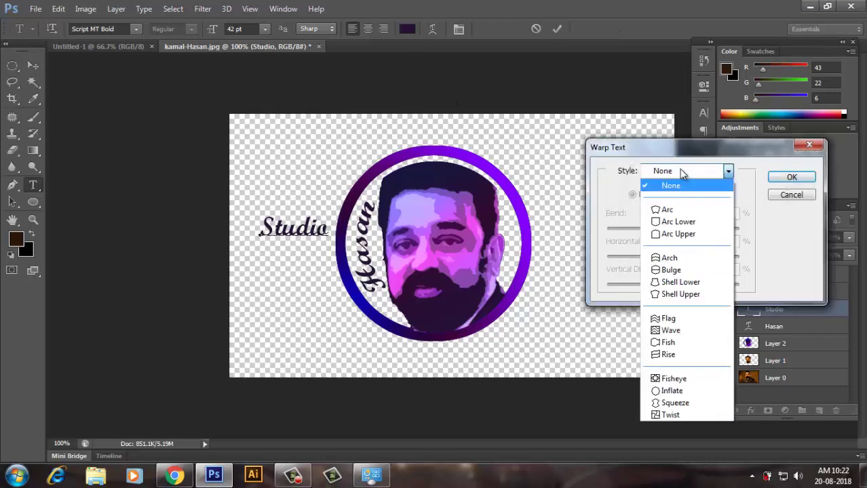
pyautogui.click(682, 223)
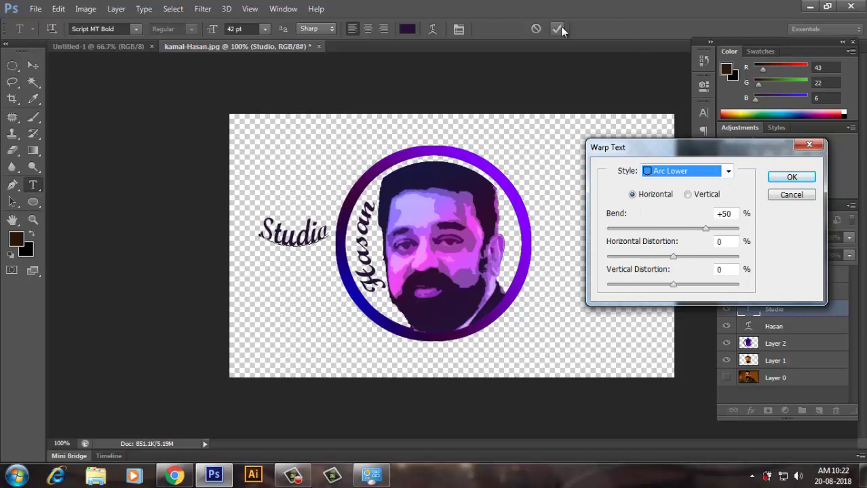
# Try the Shell Lower style, then the Arc style in vertical and horizontal orientation, on the "Studio" text
pyautogui.click(674, 172)
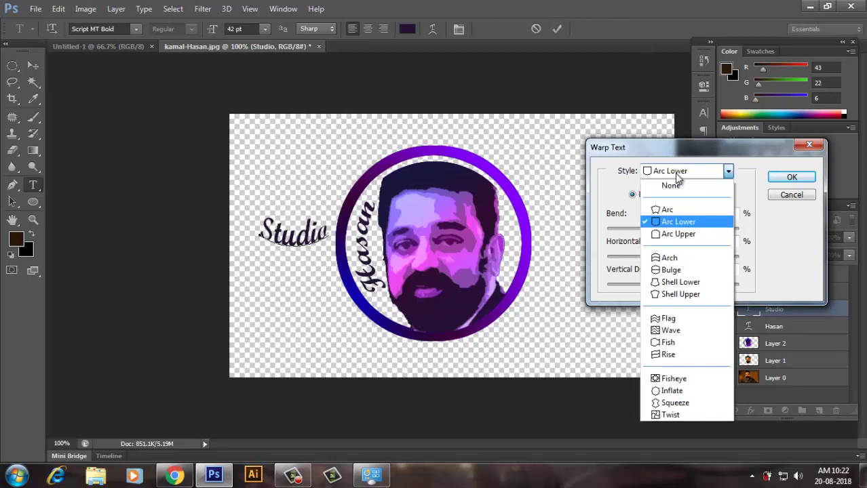
pyautogui.click(680, 283)
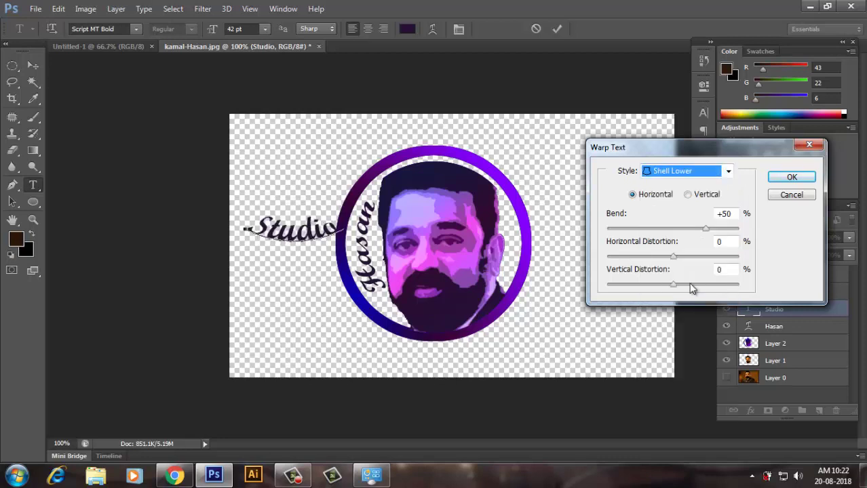
pyautogui.click(702, 175)
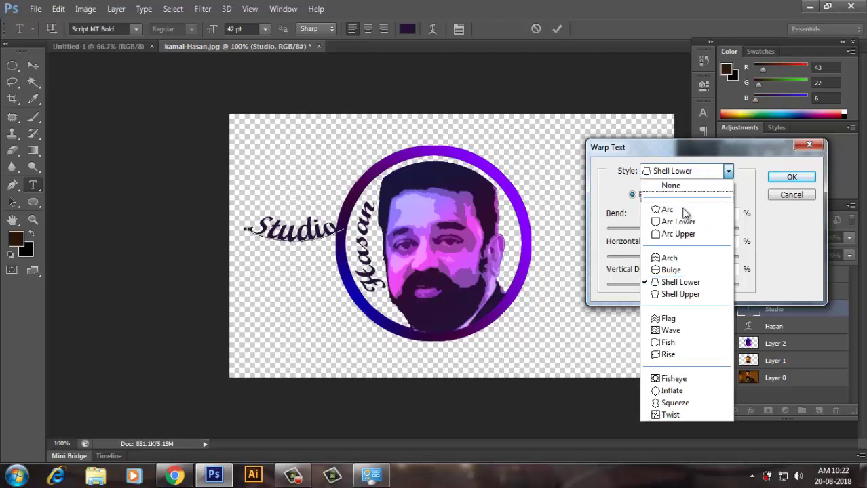
pyautogui.click(687, 202)
pyautogui.click(692, 197)
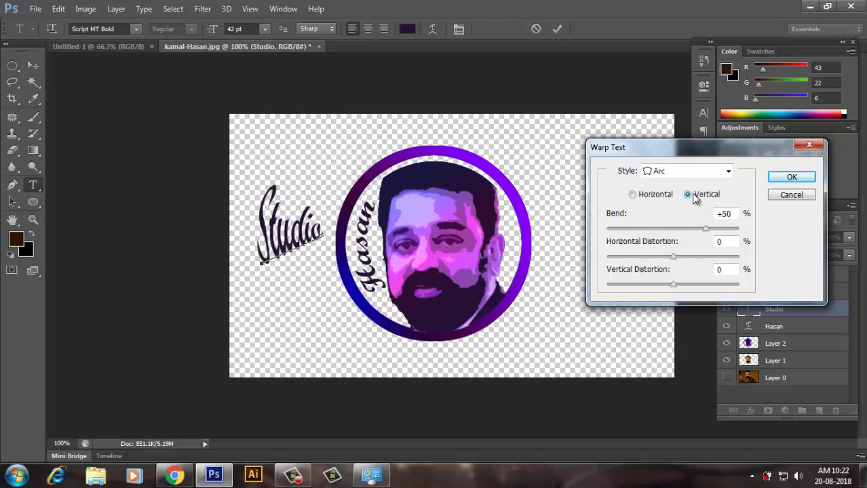
pyautogui.click(658, 196)
# Apply the horizontal Arc Lower warp at +50% bend to the "Studio" text and commit the edit
pyautogui.click(676, 175)
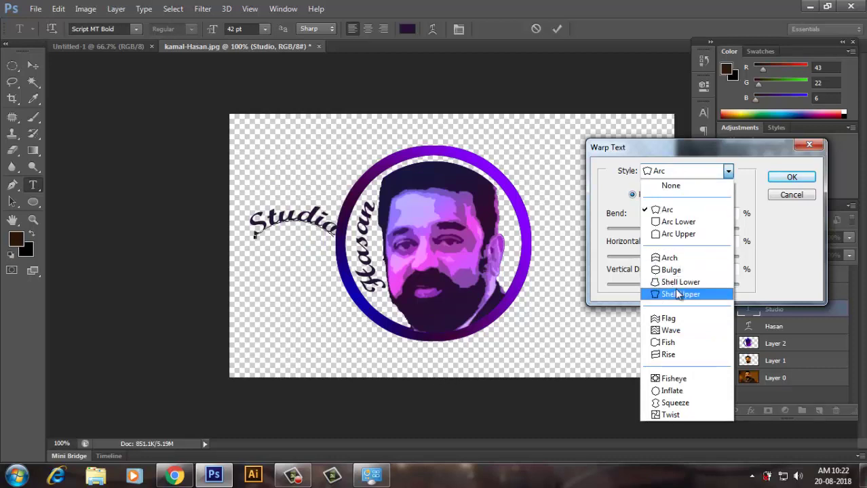
pyautogui.click(681, 224)
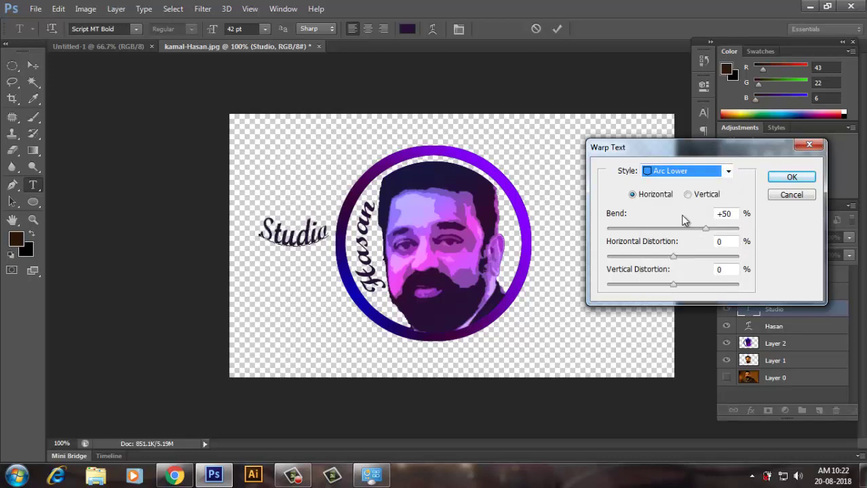
pyautogui.click(784, 179)
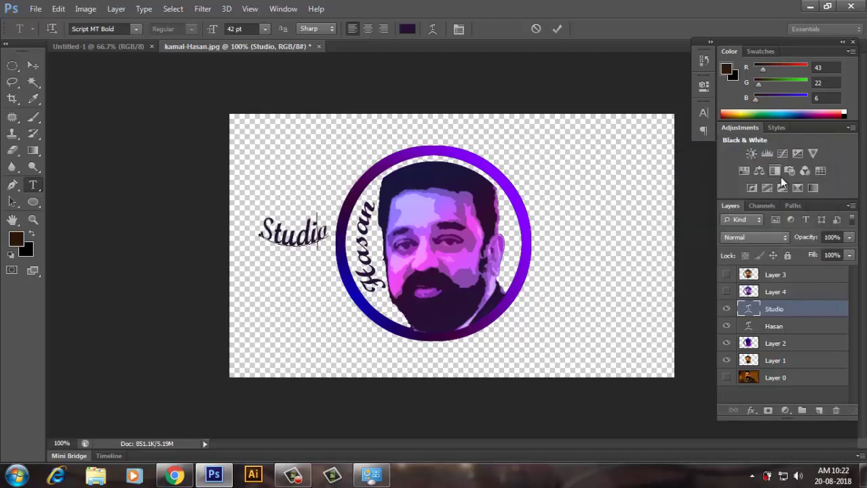
pyautogui.click(557, 30)
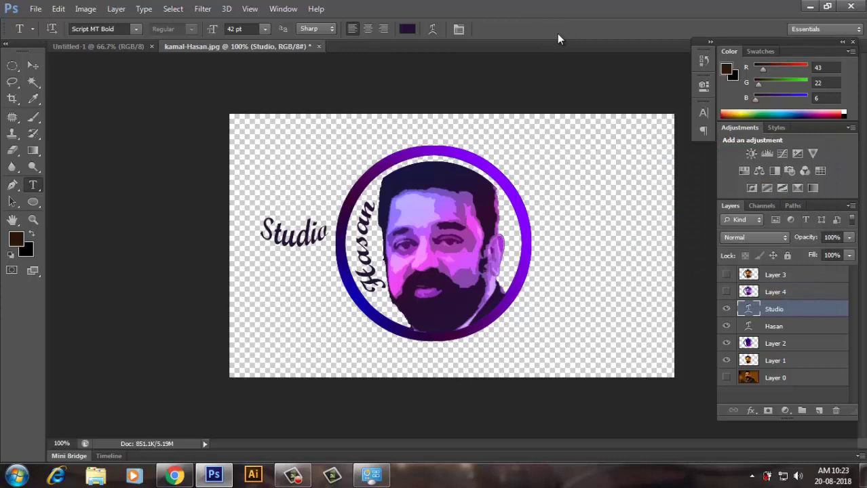
# Rotate the "Studio" text -90° with Free Transform and move it into the ring beside the ear, opposite "Hasan"
pyautogui.hotkey('ctrl', 't')
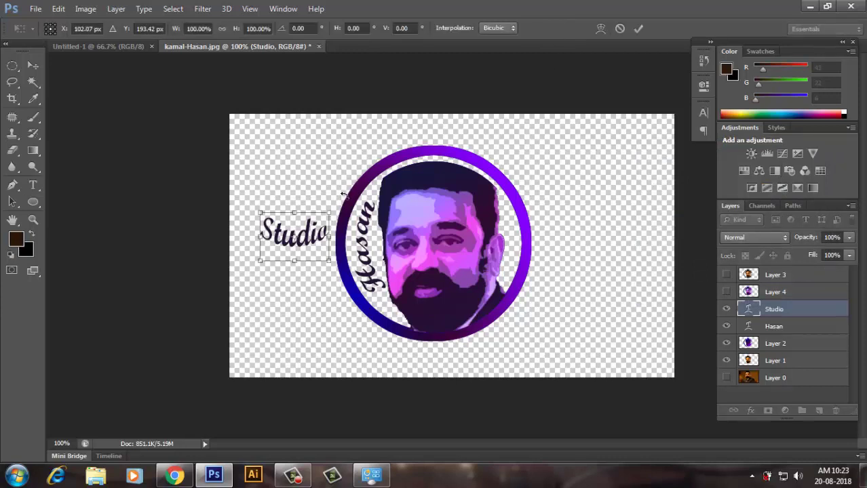
pyautogui.moveTo(347, 185); pyautogui.dragTo(233, 161)
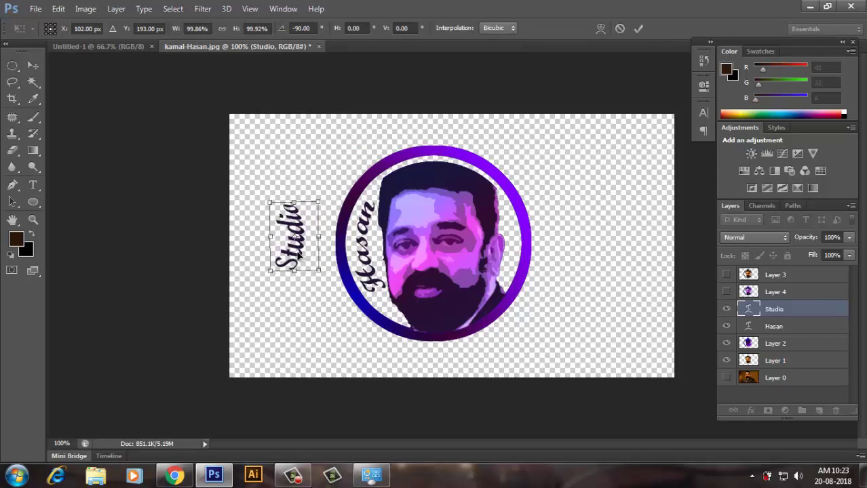
pyautogui.moveTo(300, 254); pyautogui.dragTo(519, 225)
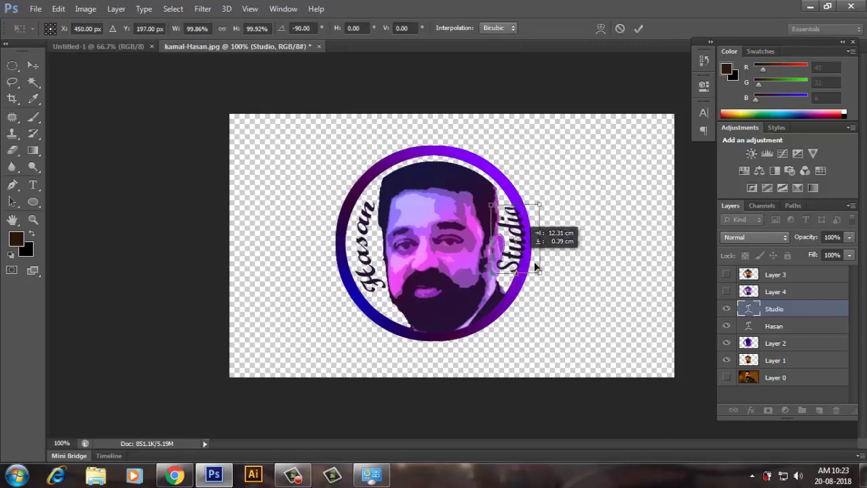
# Scale the "Studio" text to about 74% width and 64% height, fit it between the ear and the ring, and commit the transform
pyautogui.moveTo(537, 269); pyautogui.dragTo(530, 260)
pyautogui.scroll(3, 553, 319)
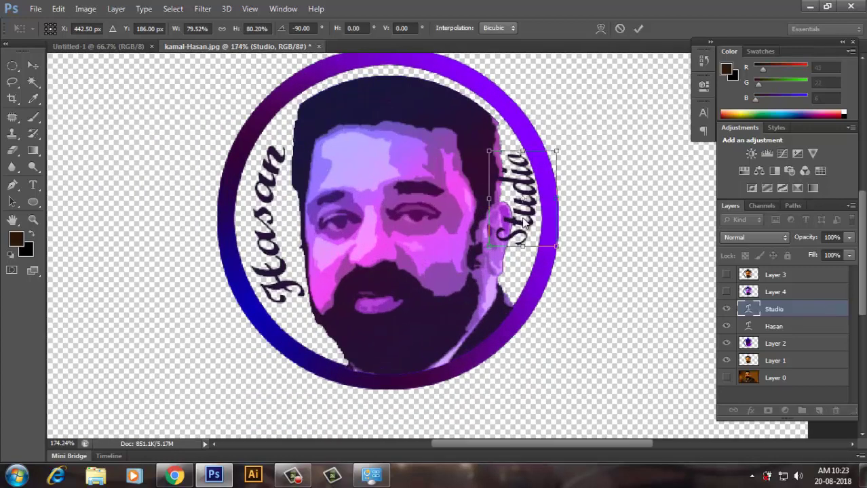
pyautogui.moveTo(535, 179); pyautogui.dragTo(538, 187)
pyautogui.moveTo(490, 255); pyautogui.dragTo(503, 249)
pyautogui.moveTo(533, 219); pyautogui.dragTo(524, 234)
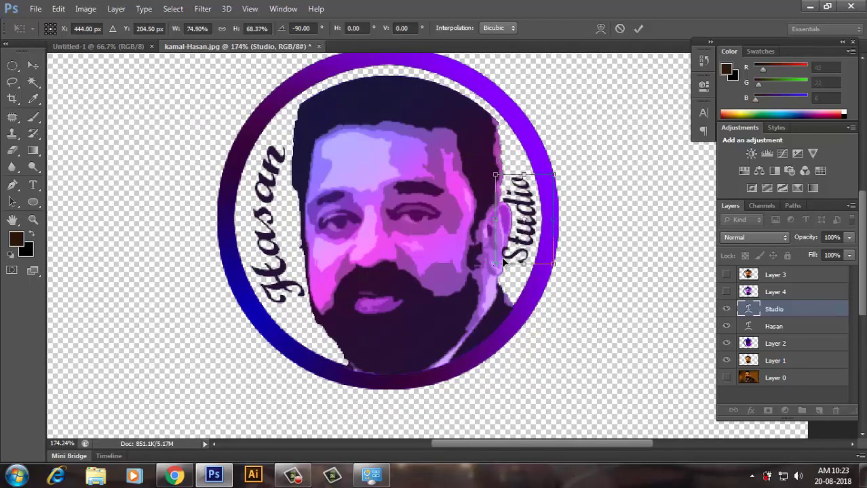
pyautogui.moveTo(492, 264); pyautogui.dragTo(496, 264)
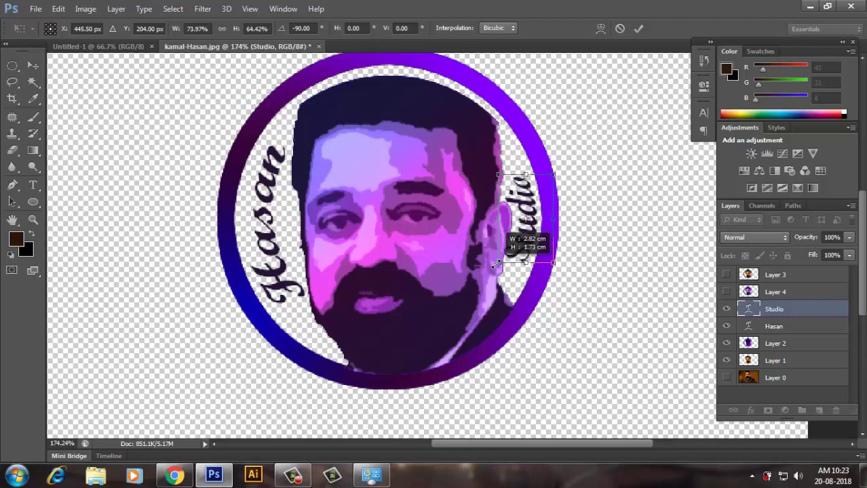
pyautogui.click(639, 28)
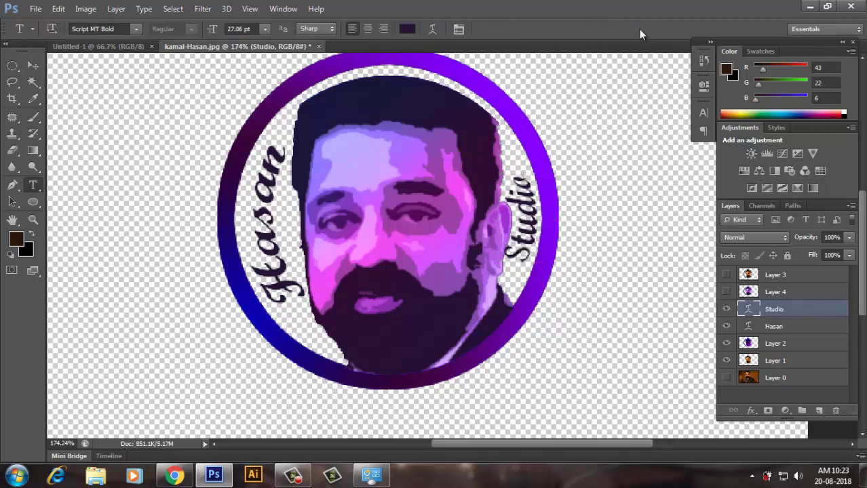
# Nudge the "Studio" text slightly upward and closer to the ring with the Move tool
pyautogui.press('v')
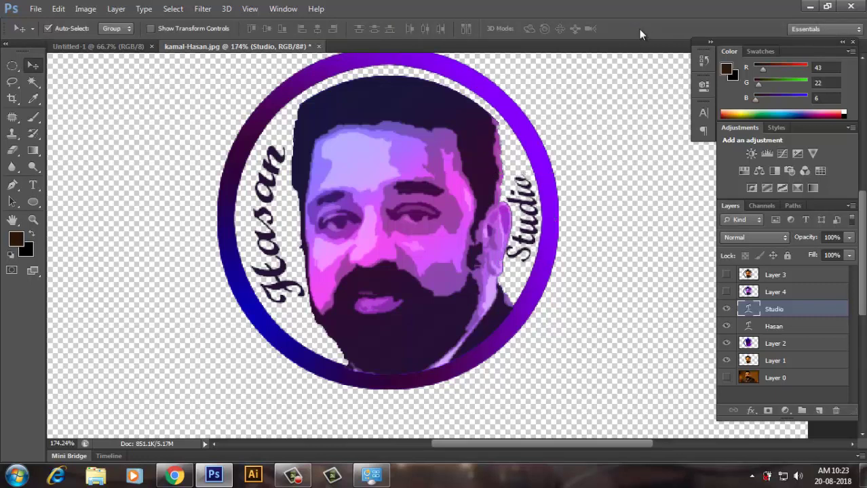
pyautogui.press('Up')
pyautogui.press('Up')
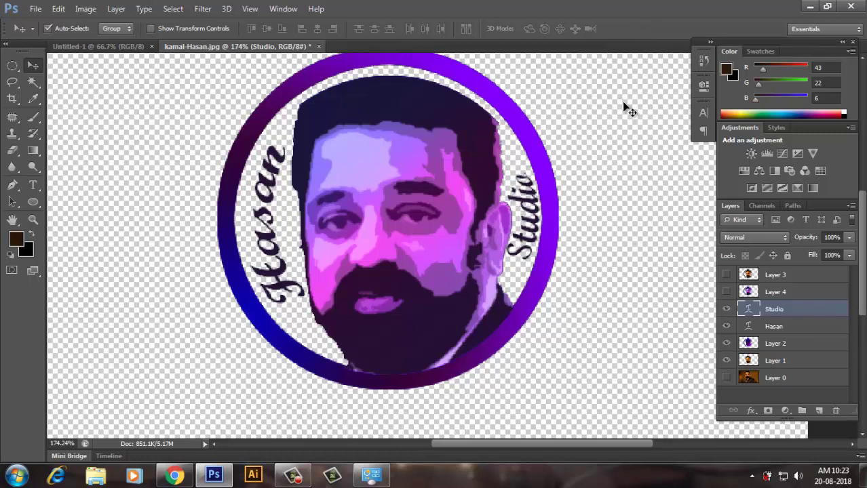
pyautogui.scroll(-4, 522, 297)
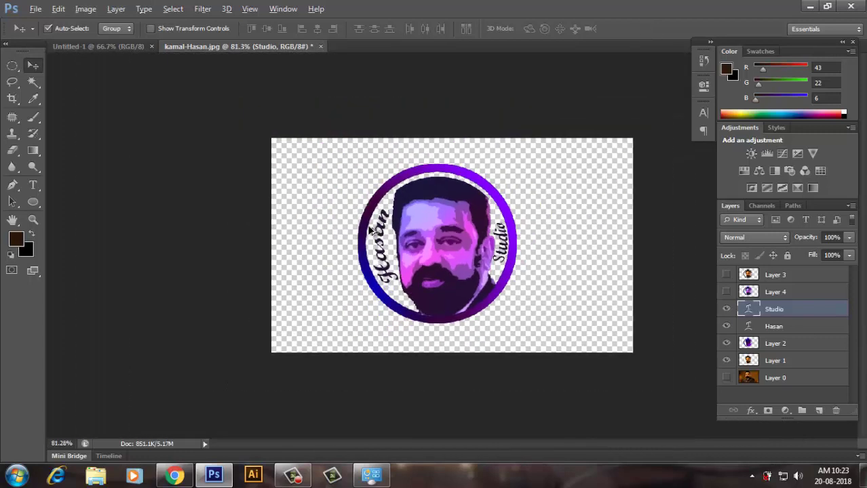
pyautogui.scroll(1, 440, 290)
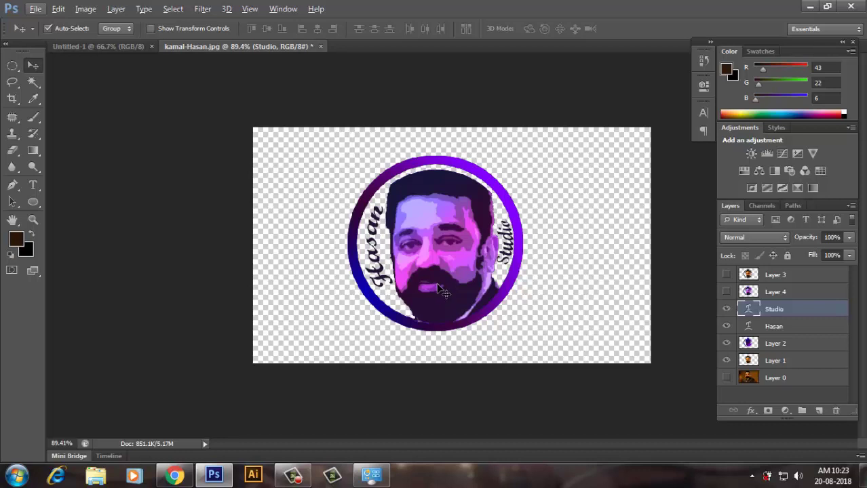